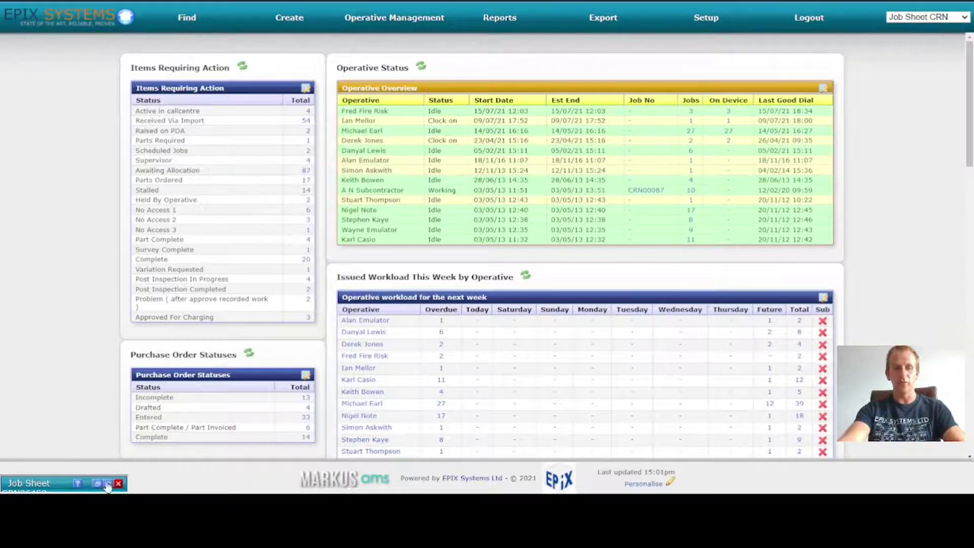
Restore the minimised job sheet and open its layout personalisation
click(108, 484)
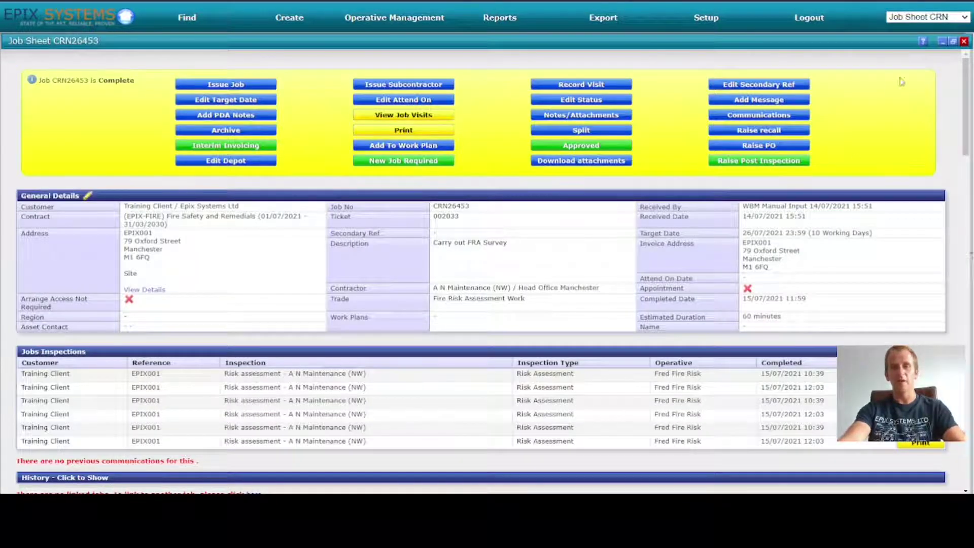
drag(966, 80, 966, 410)
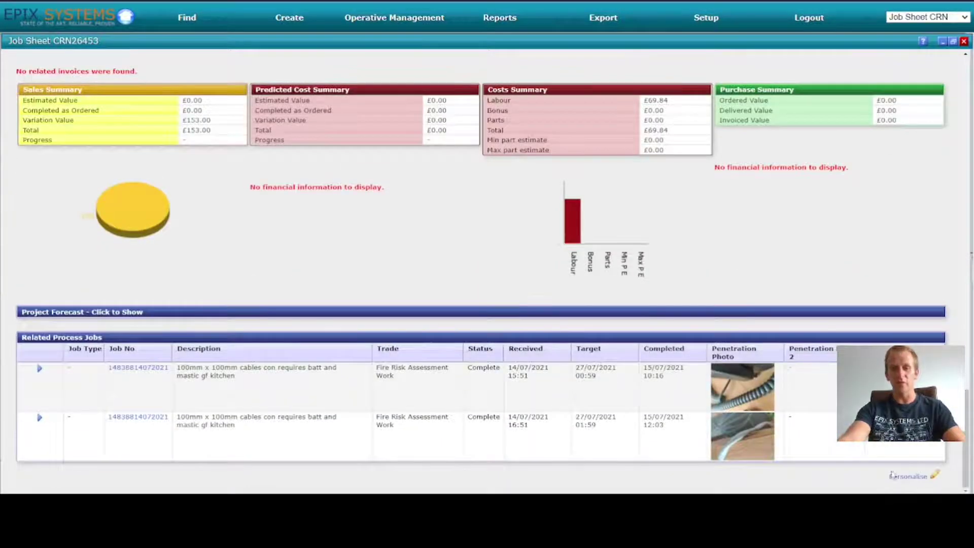
click(919, 477)
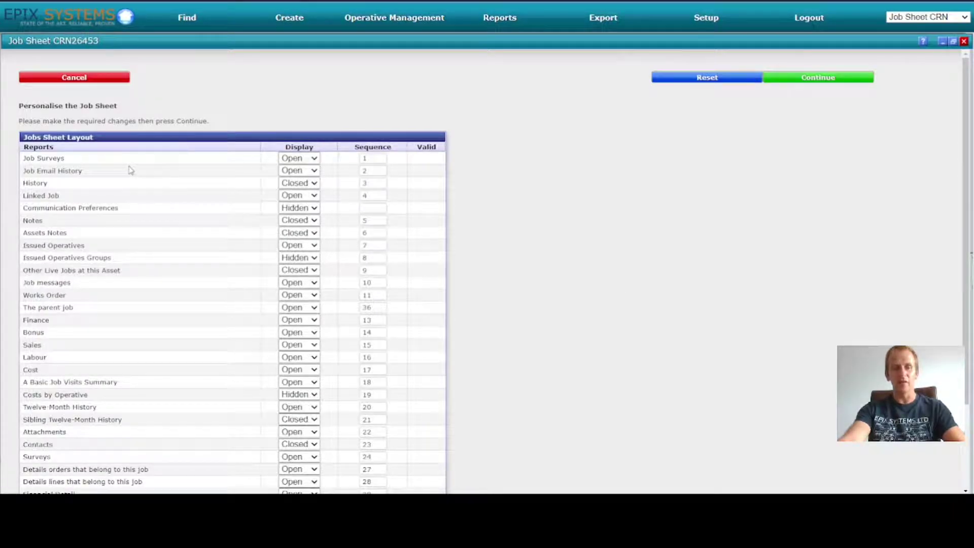
Check that Related Servicing Jobs is displayed as Open at sequence 10 and save the job sheet layout
scroll(131, 170, down, 3)
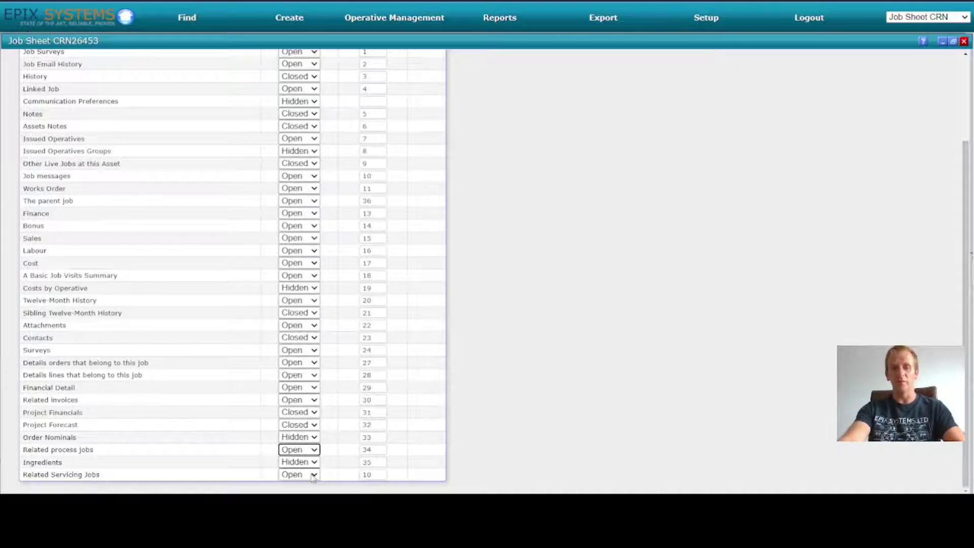
drag(23, 475, 140, 479)
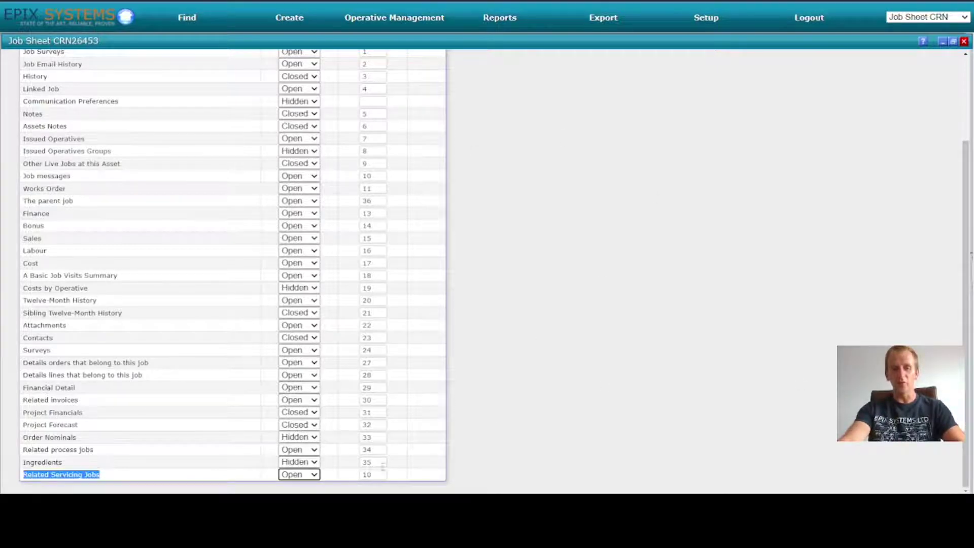
key(Tab)
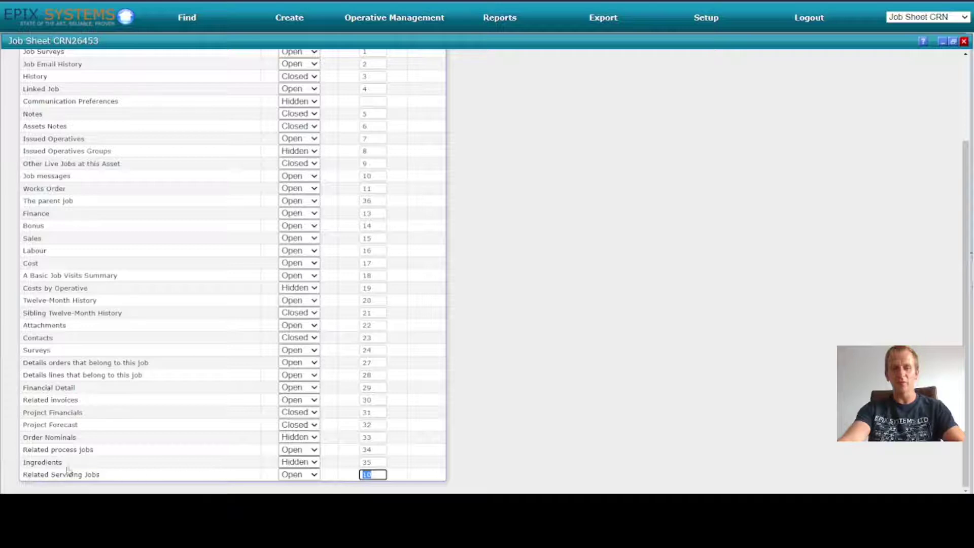
click(379, 478)
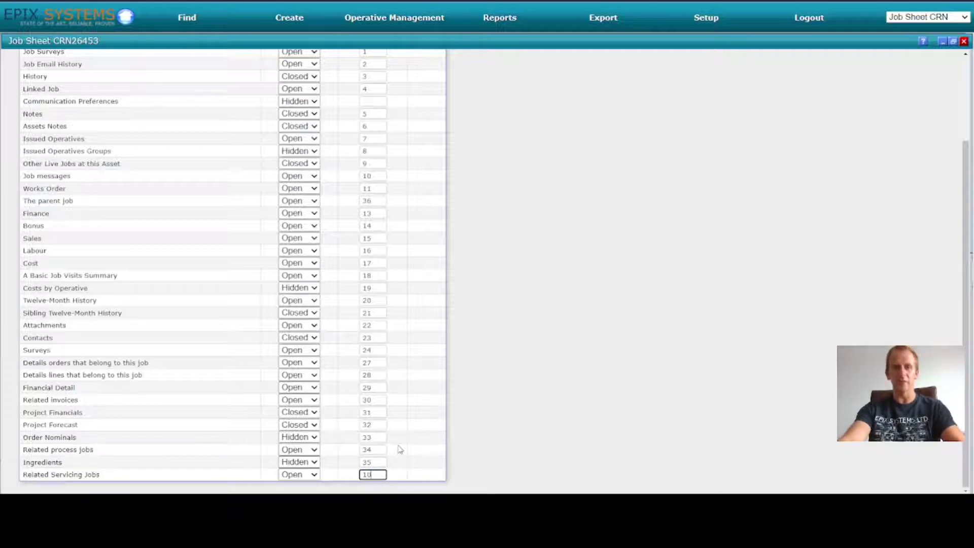
scroll(390, 406, up, 3)
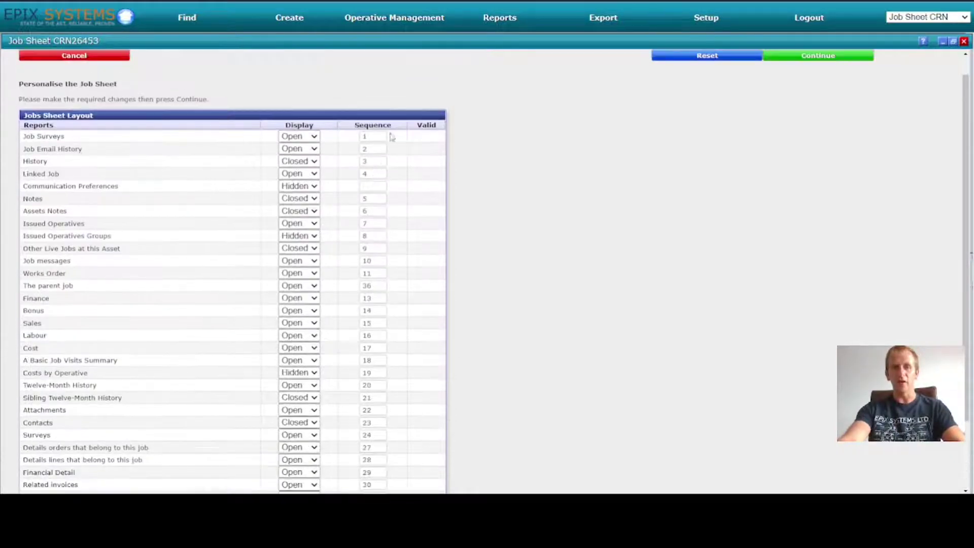
scroll(401, 386, up, 1)
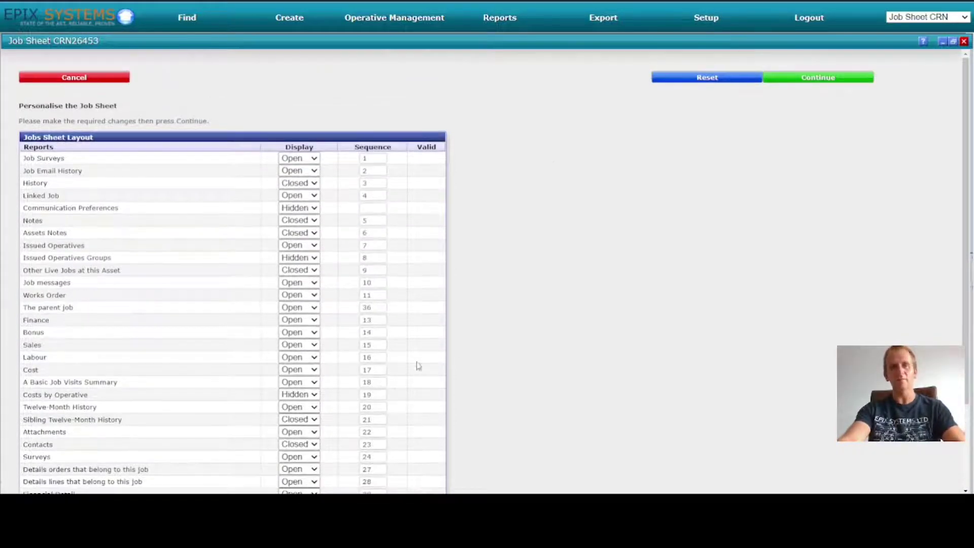
click(818, 77)
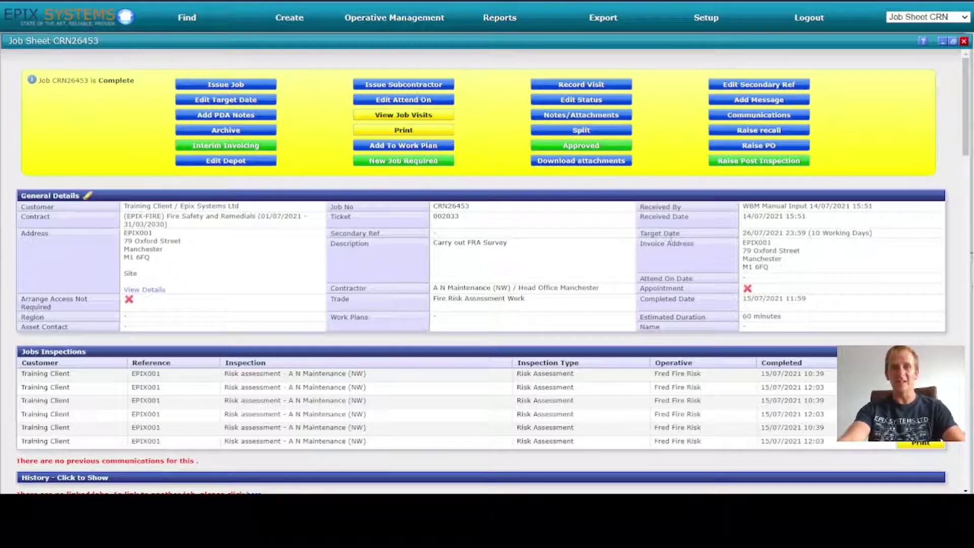
Examine the Fire Safety Work Jobs and Related Process Jobs sections of the job sheet, and minimise it
scroll(671, 236, down, 8)
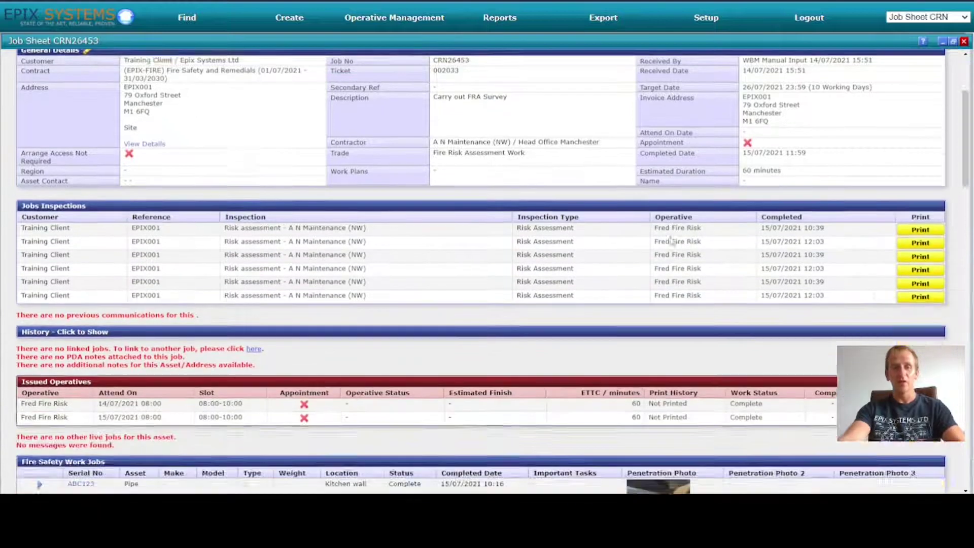
scroll(670, 240, down, 1)
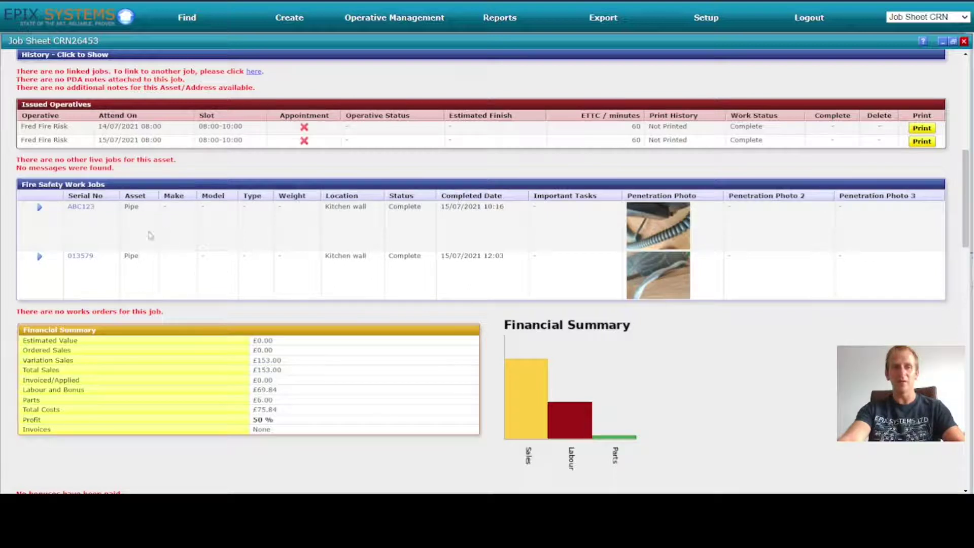
drag(965, 203, 965, 438)
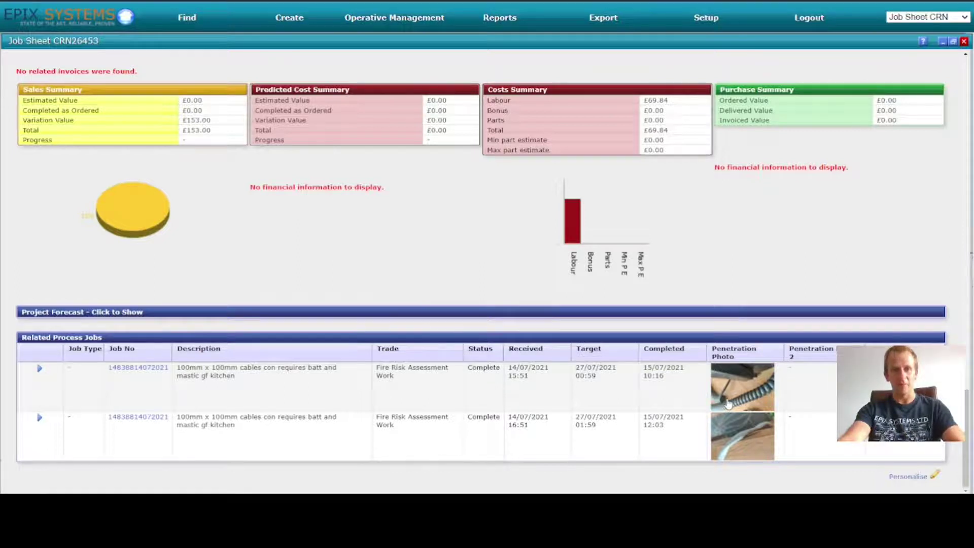
scroll(727, 403, up, 20)
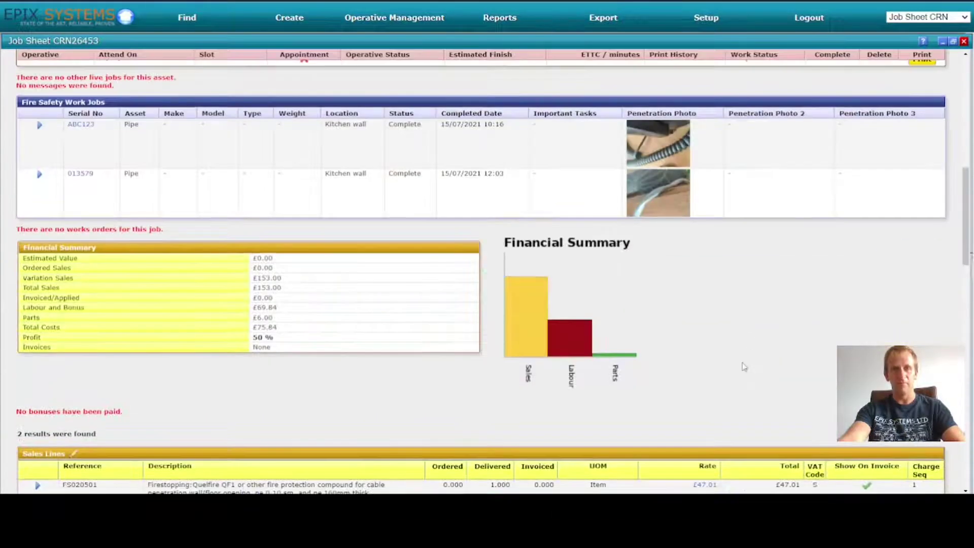
click(964, 41)
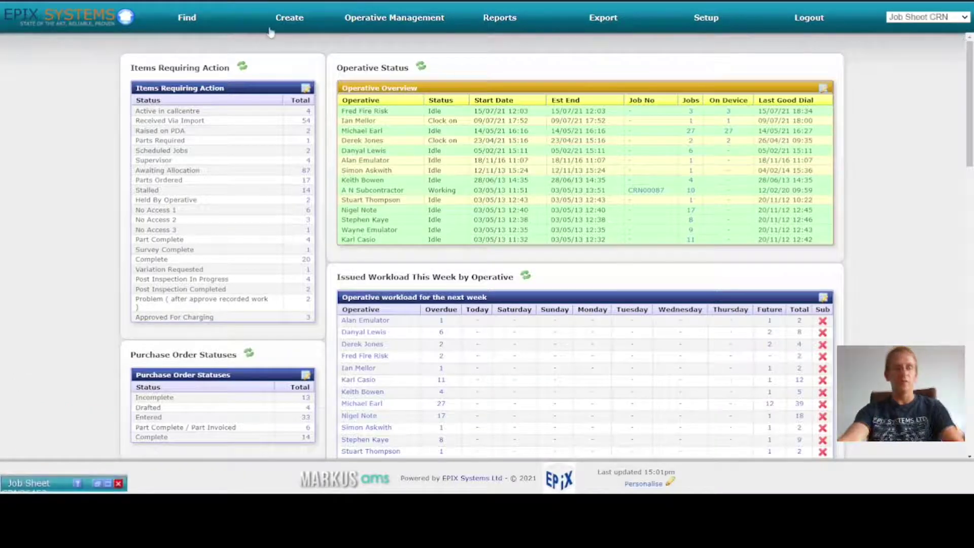
Create a simple job for customer Training Client, branch Epix Systems Ltd, at the Stockport site
click(295, 19)
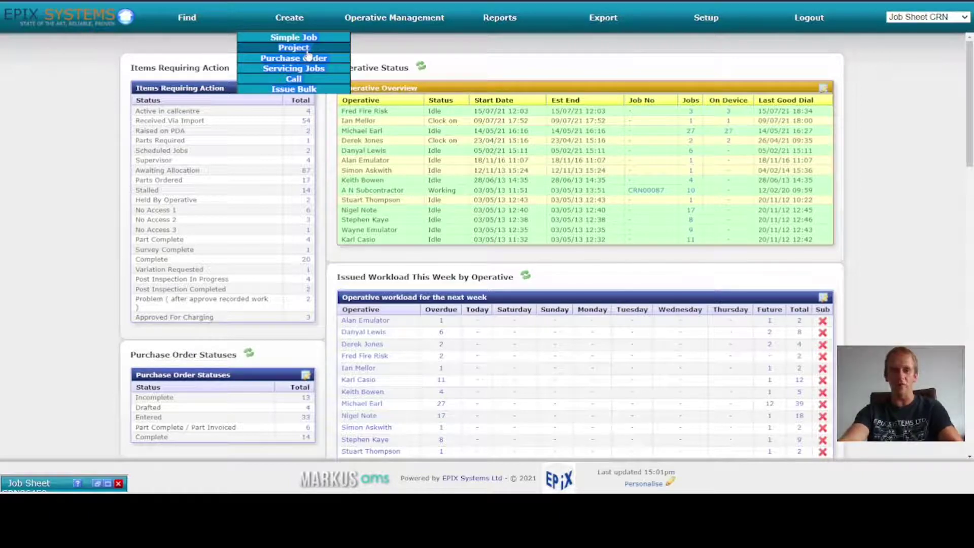
click(318, 40)
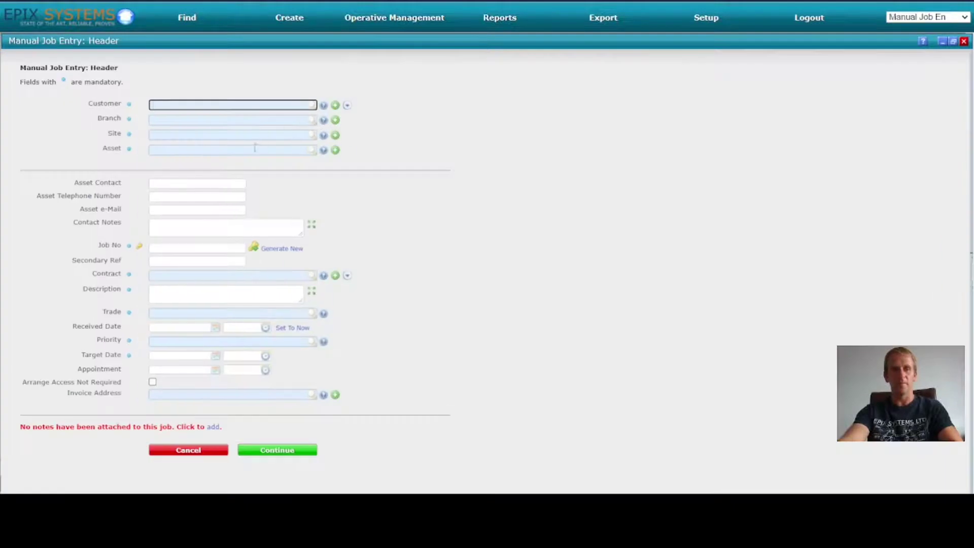
click(197, 148)
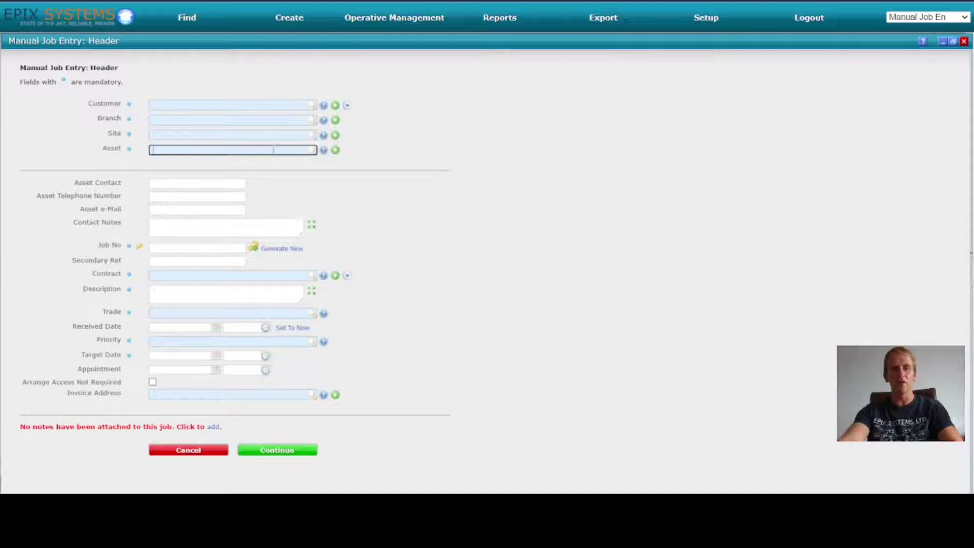
click(164, 103)
text(tra)
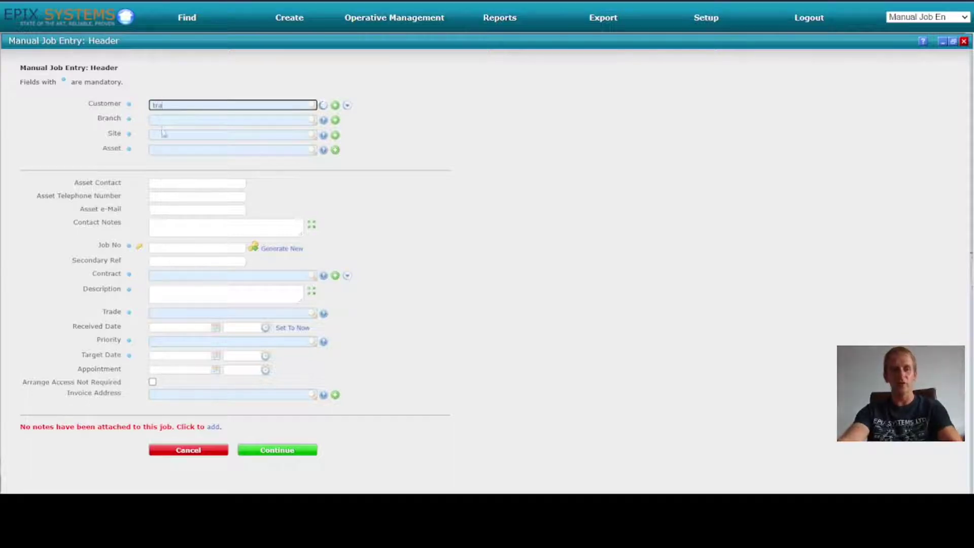
click(178, 116)
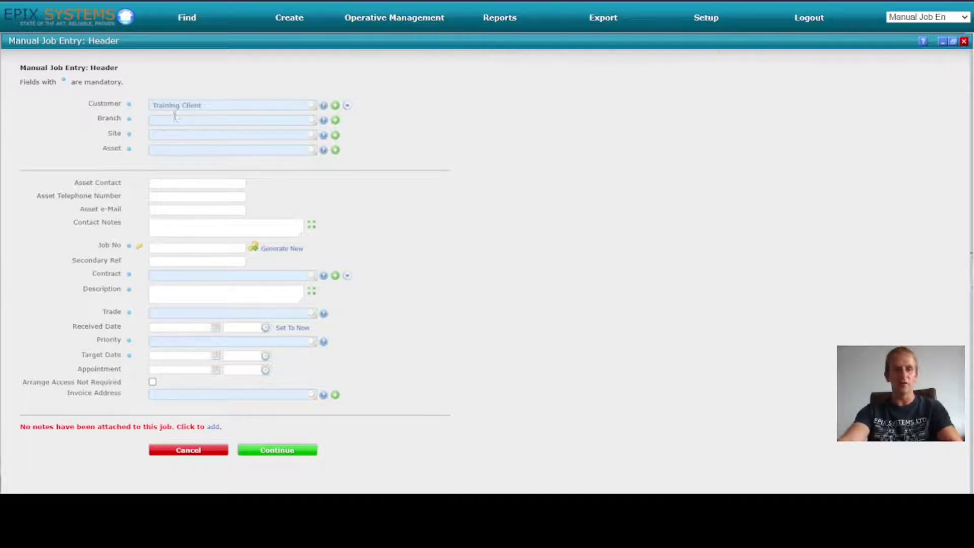
text(?)
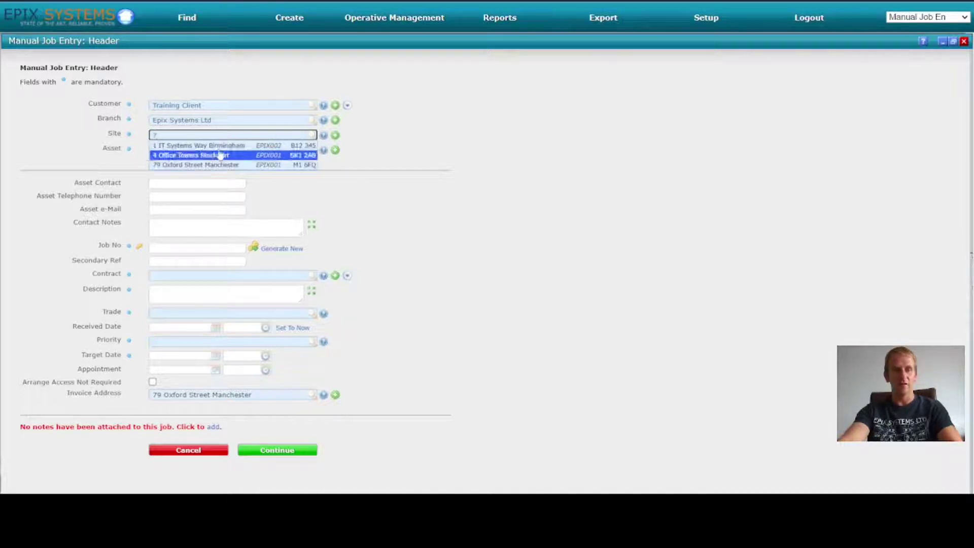
click(208, 155)
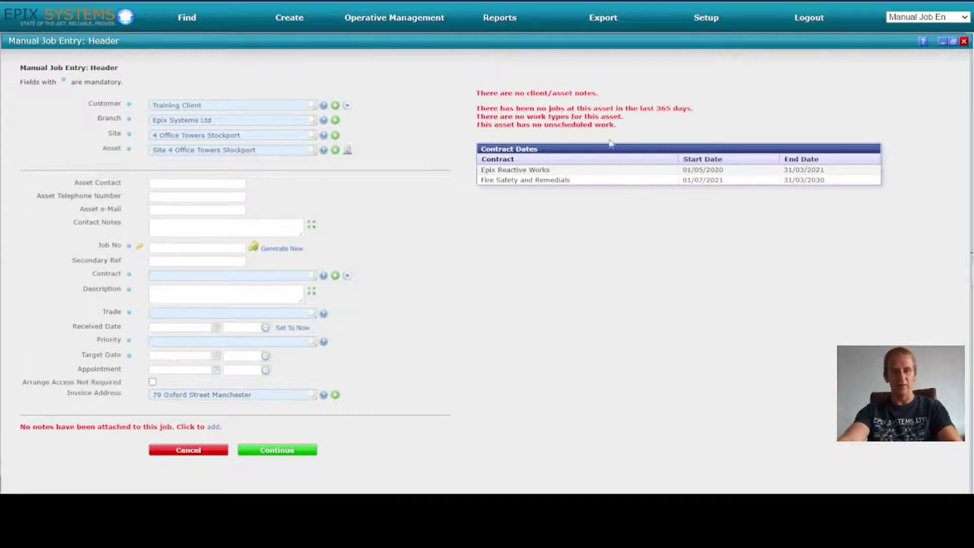
Generate a new job number and assign the Fire Safety and Remedials contract
click(278, 249)
click(286, 275)
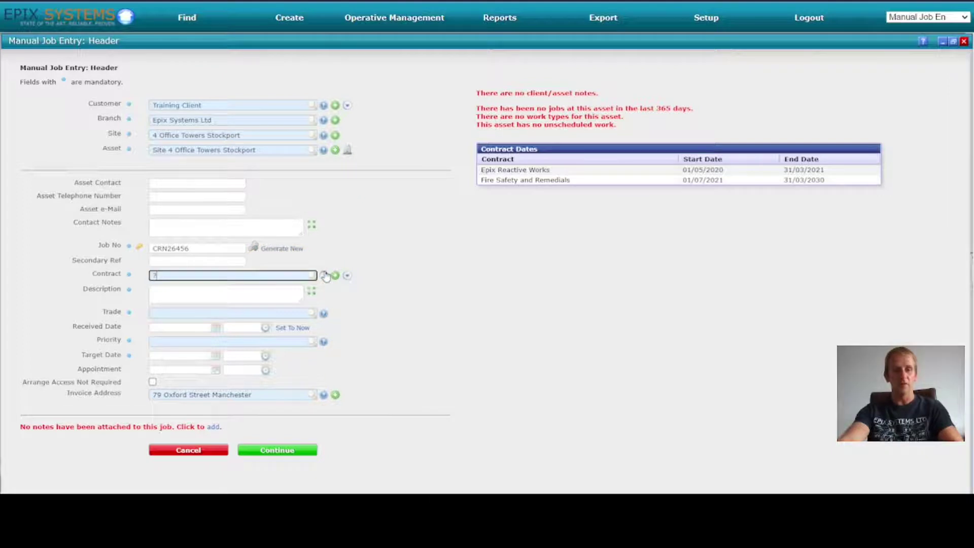
text(?)
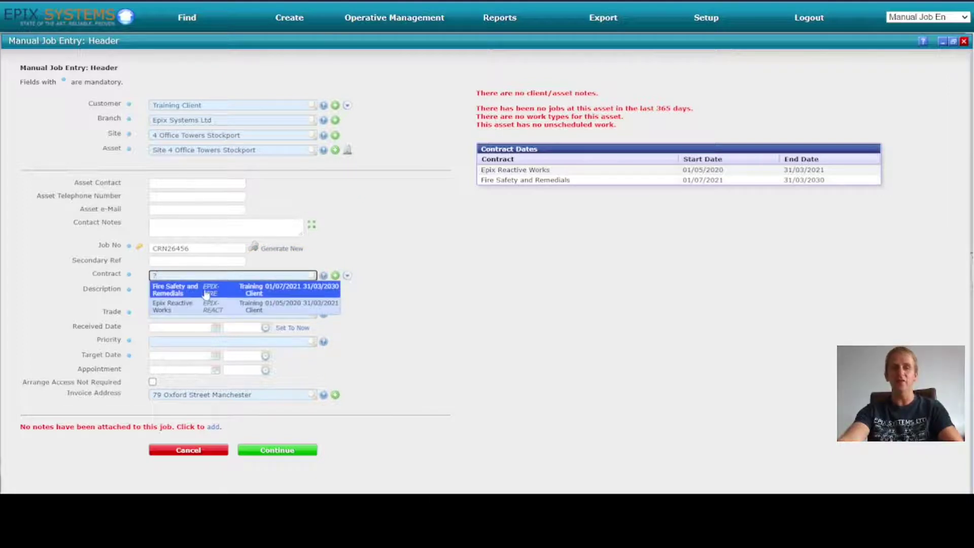
click(209, 293)
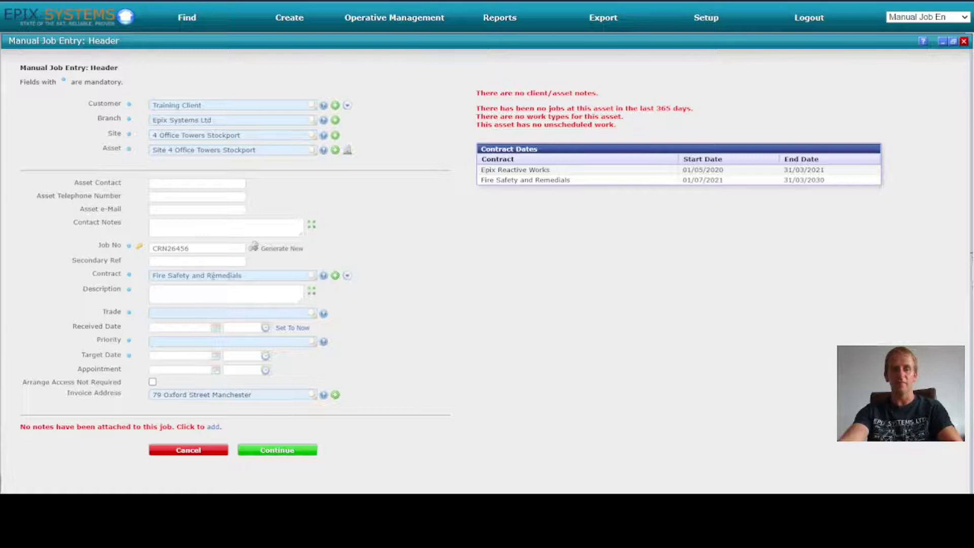
Describe the job as "FRA Survey" and set its trade to Fire Risk Assessment Work
click(221, 288)
text(FRA Survey)
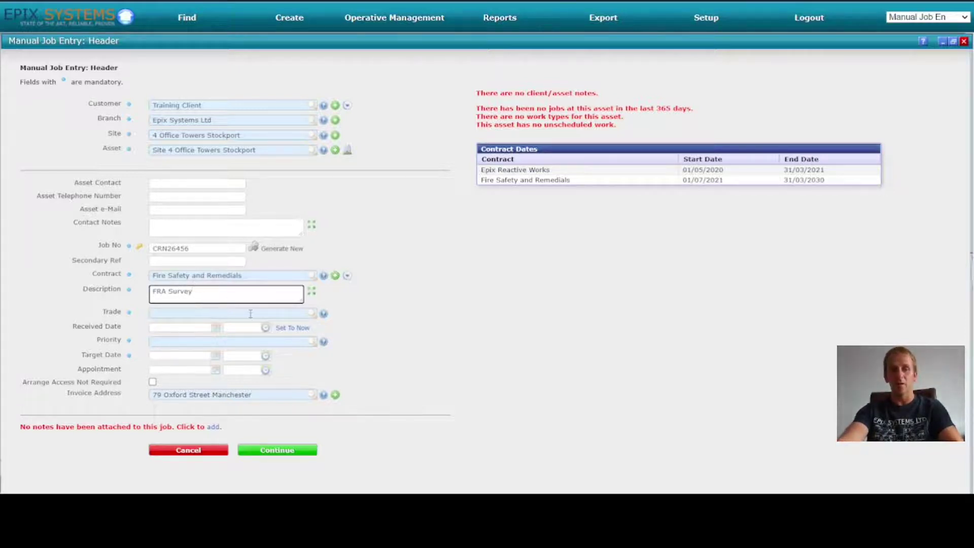
click(324, 315)
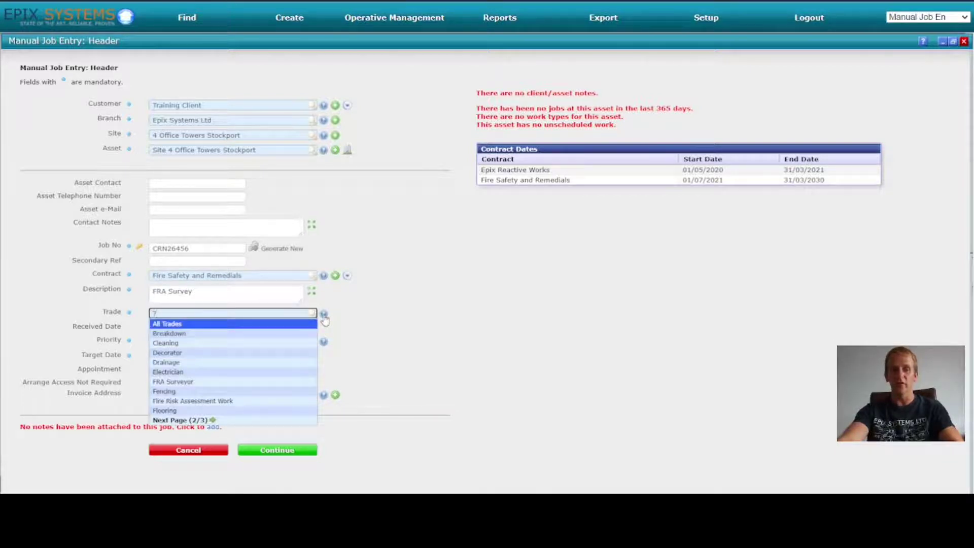
text(Fire)
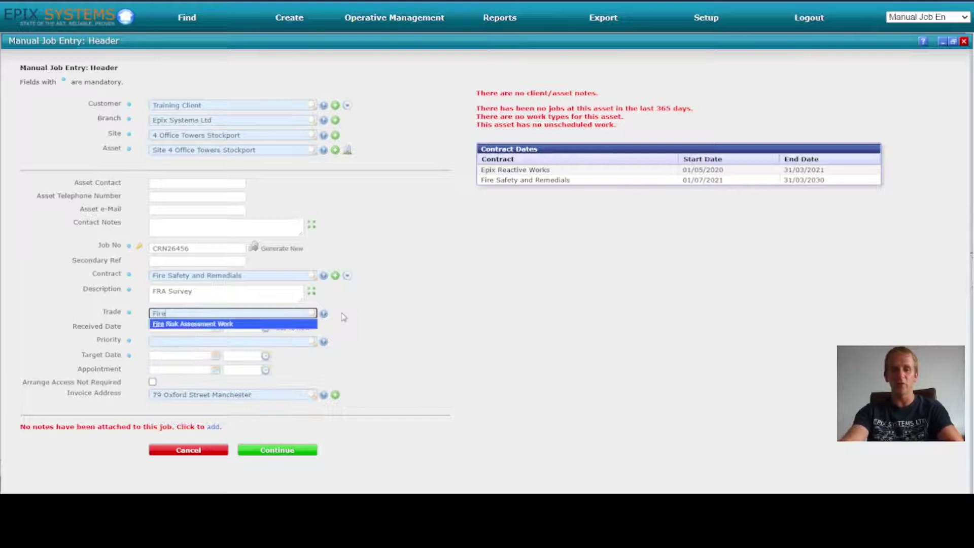
click(207, 329)
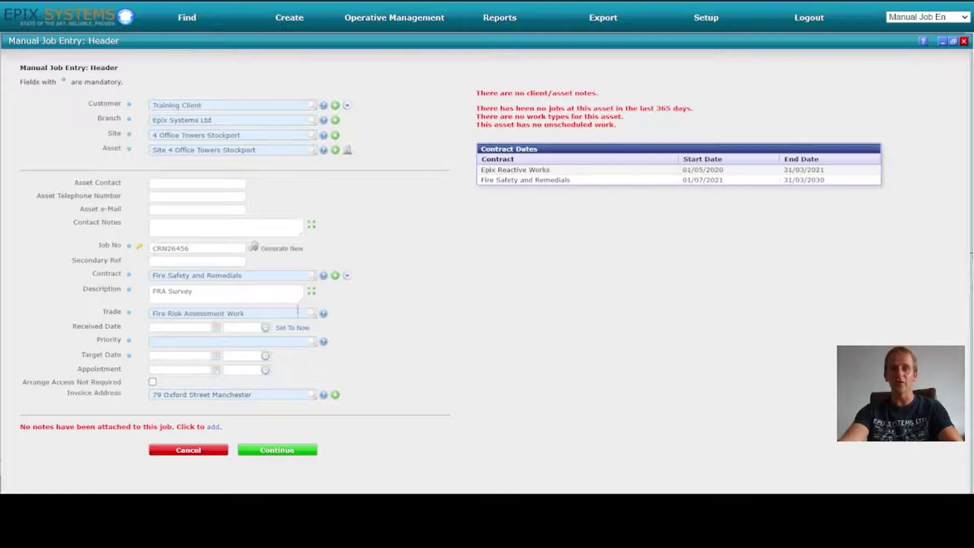
Set the priority to 10 Working Days and finish creating the job without adding any job lines
click(314, 341)
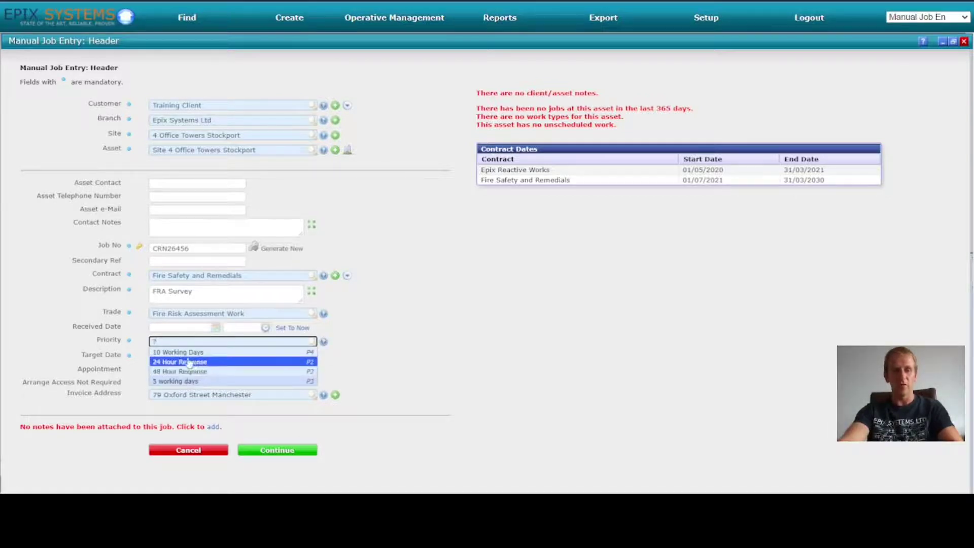
click(187, 353)
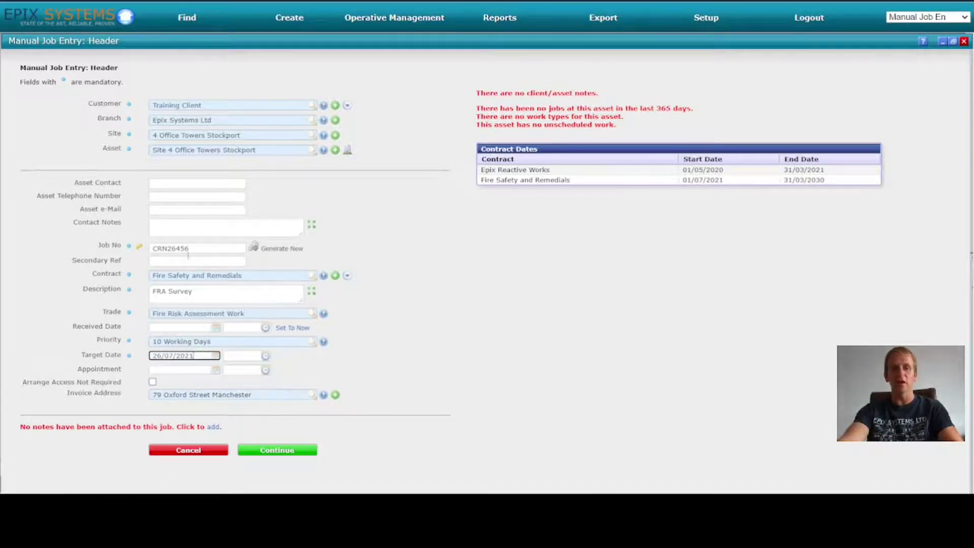
click(278, 450)
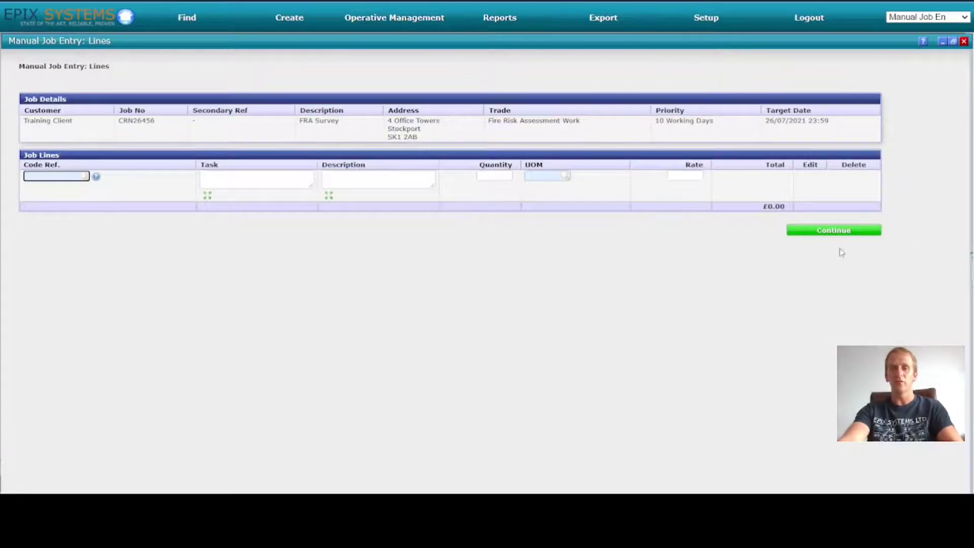
click(837, 230)
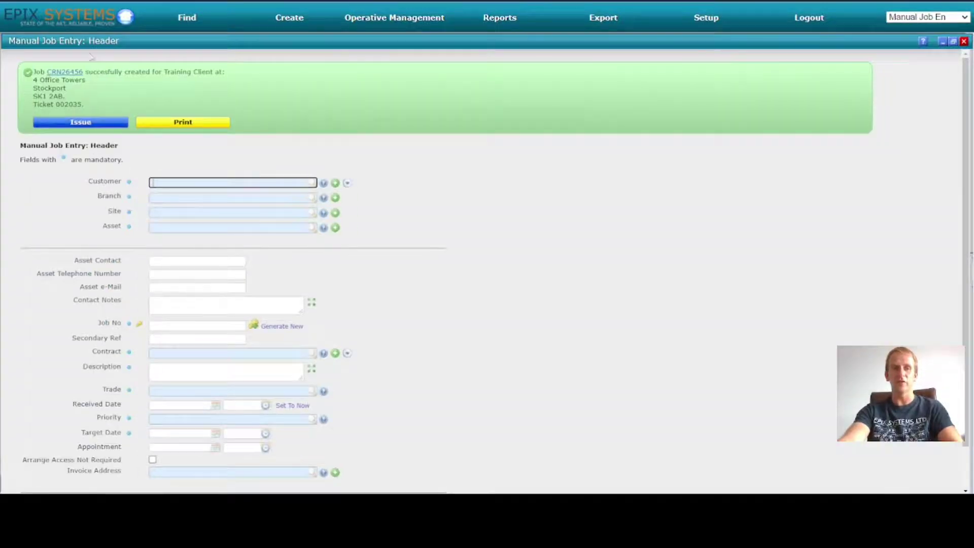
Issue the newly created FRA Survey job to the fire risk operative for 16 July 2021, booked in the Any Time slot
click(91, 123)
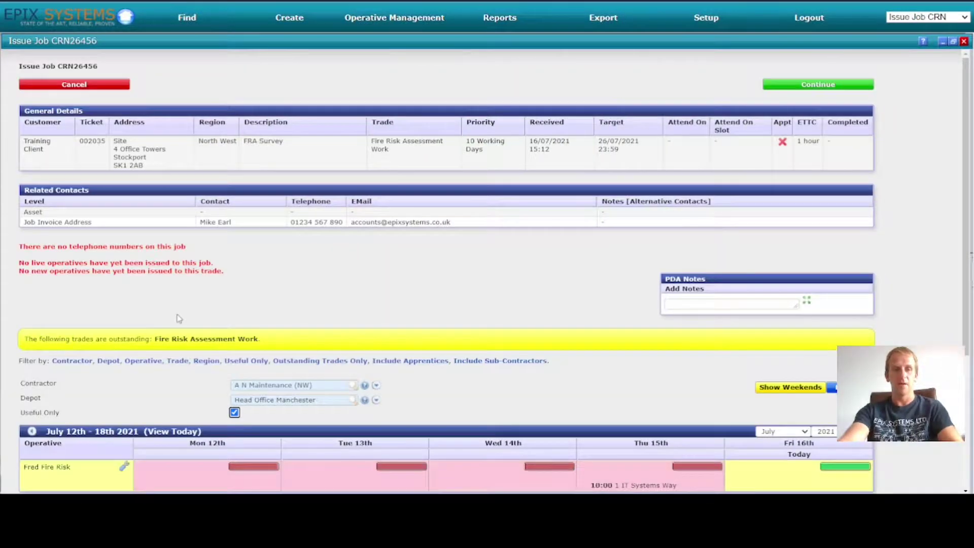
scroll(180, 319, down, 2)
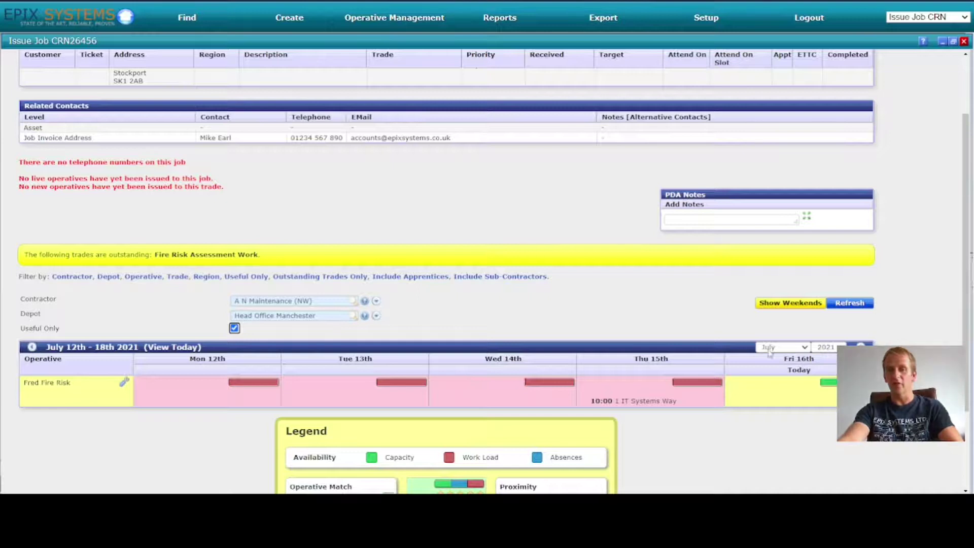
click(810, 403)
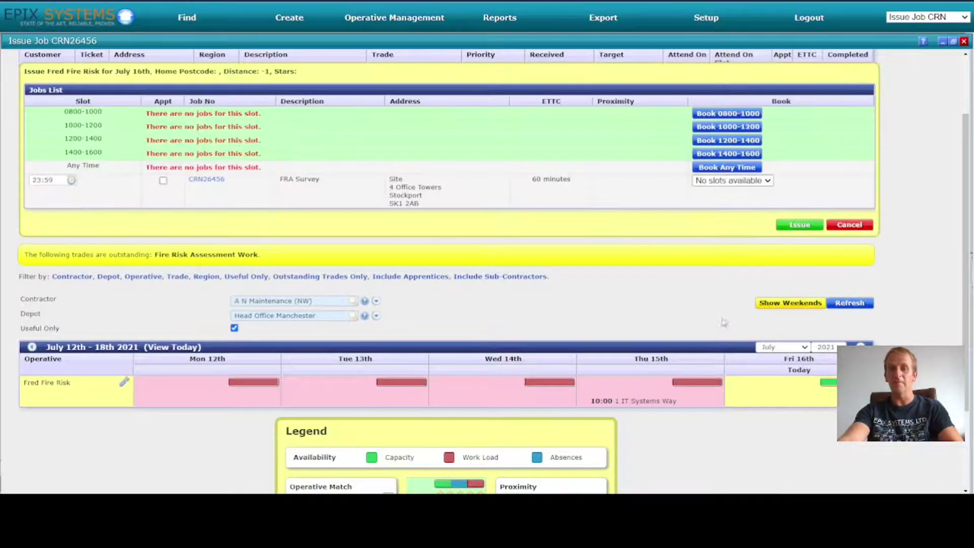
click(727, 167)
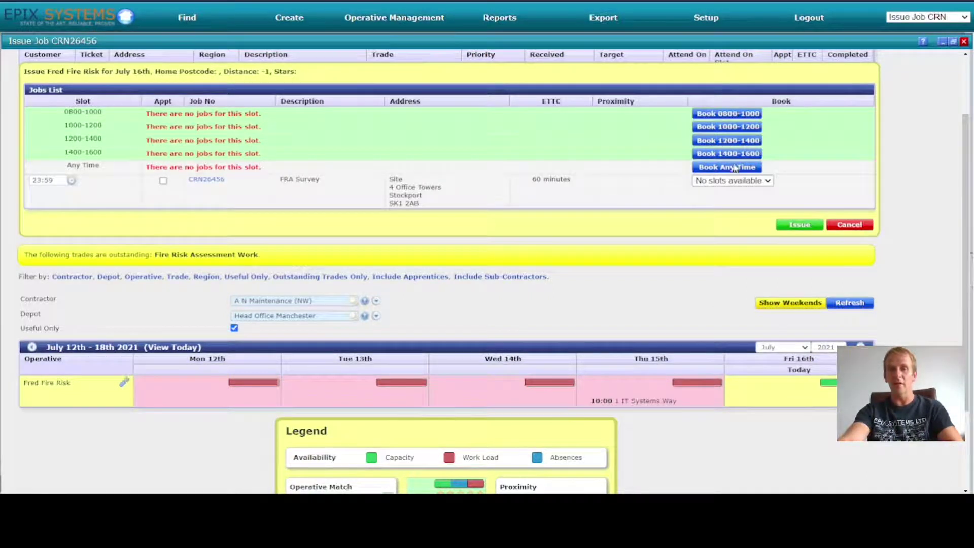
scroll(735, 253, up, 2)
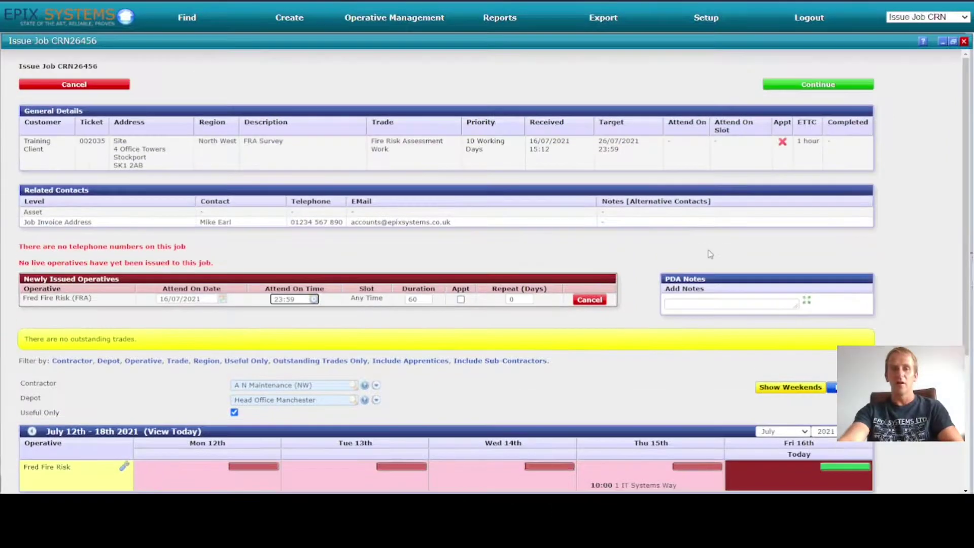
click(819, 84)
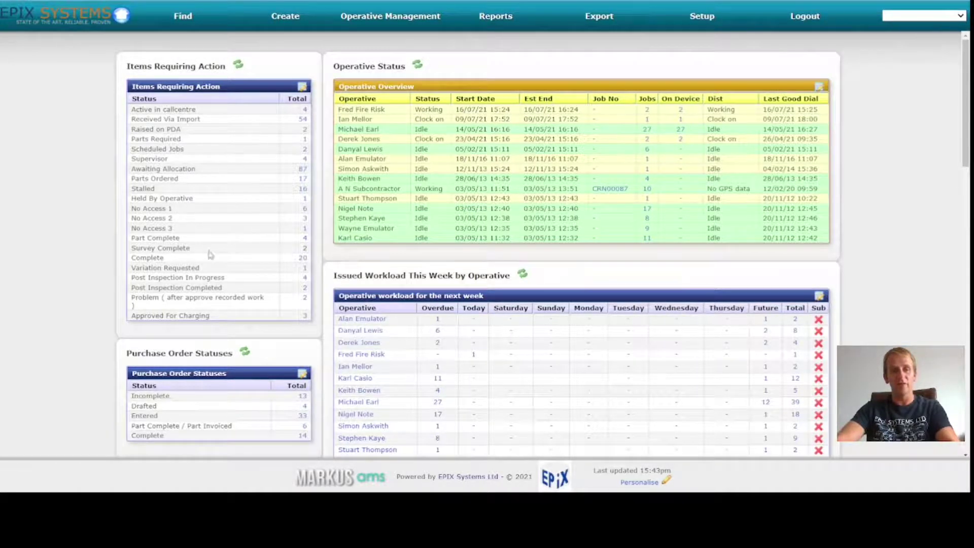
Open the Training Client FRA Survey job from the Survey Complete jobs and generate its Job FSC Log printout
click(305, 249)
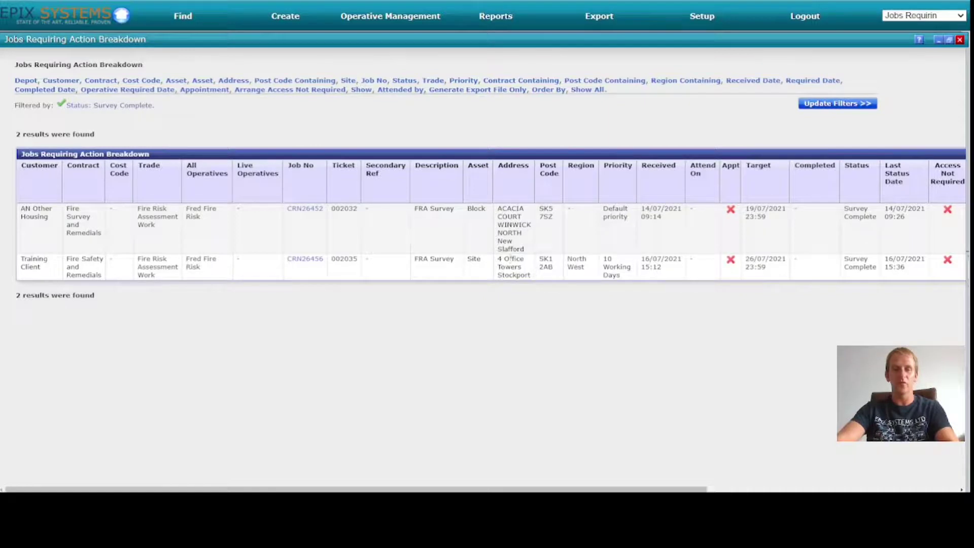
click(304, 260)
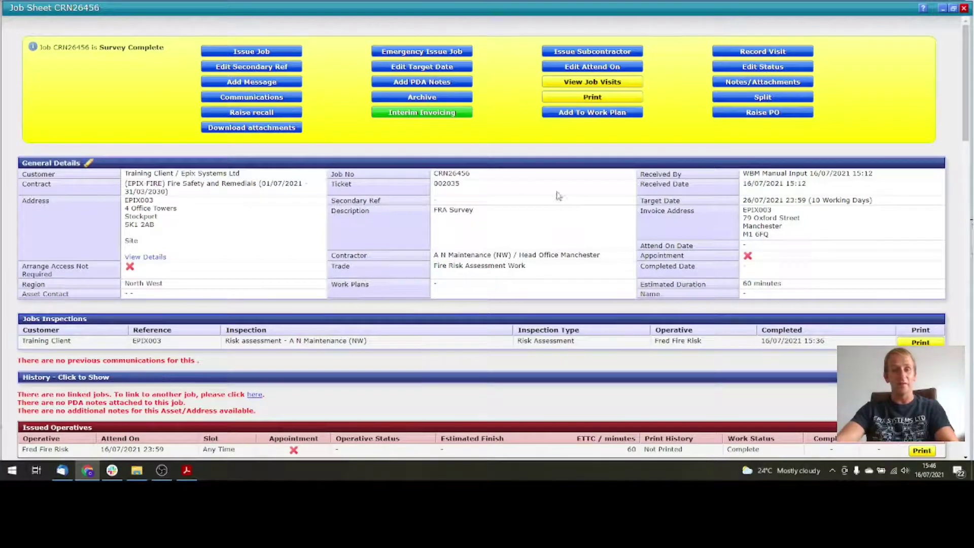
click(604, 98)
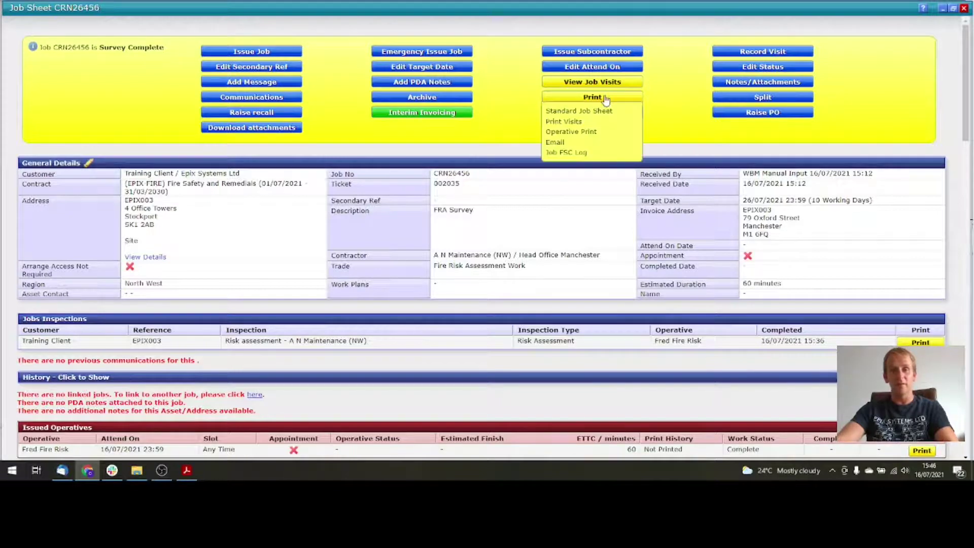
click(569, 153)
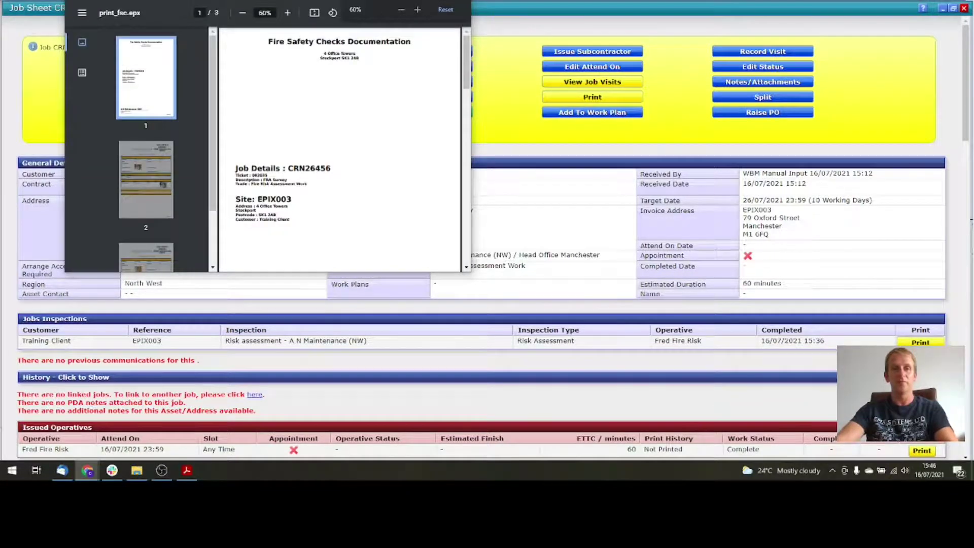
Examine the Fire Safety Checks document full-screen, from the cover page through the penetration log sheets for the pipe and duct
key(super+Up)
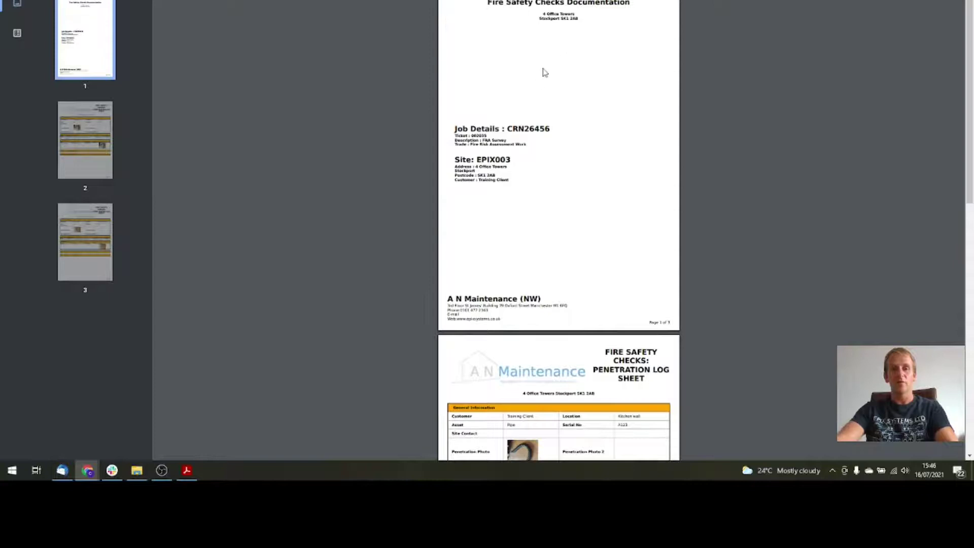
scroll(543, 72, up, 3)
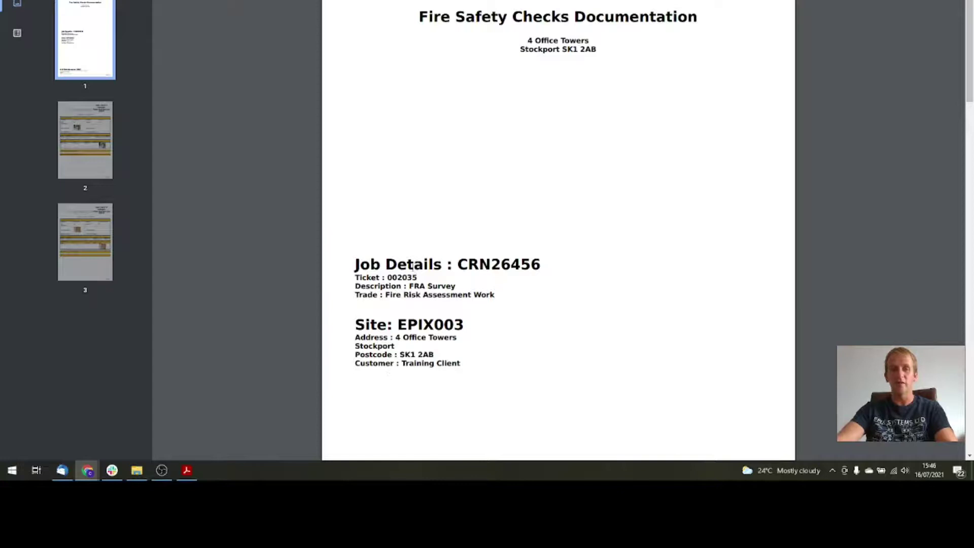
scroll(406, 280, down, 3)
scroll(405, 280, down, 8)
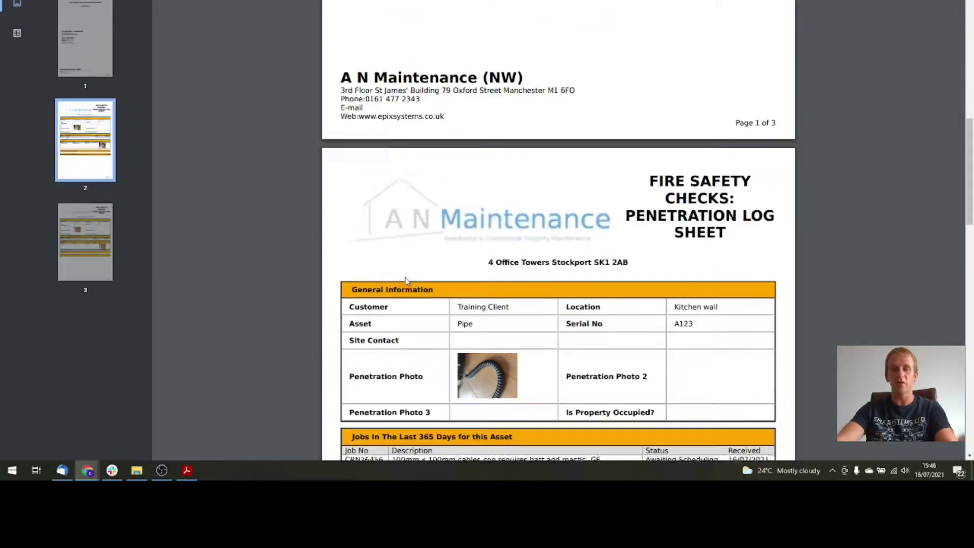
scroll(406, 282, down, 2)
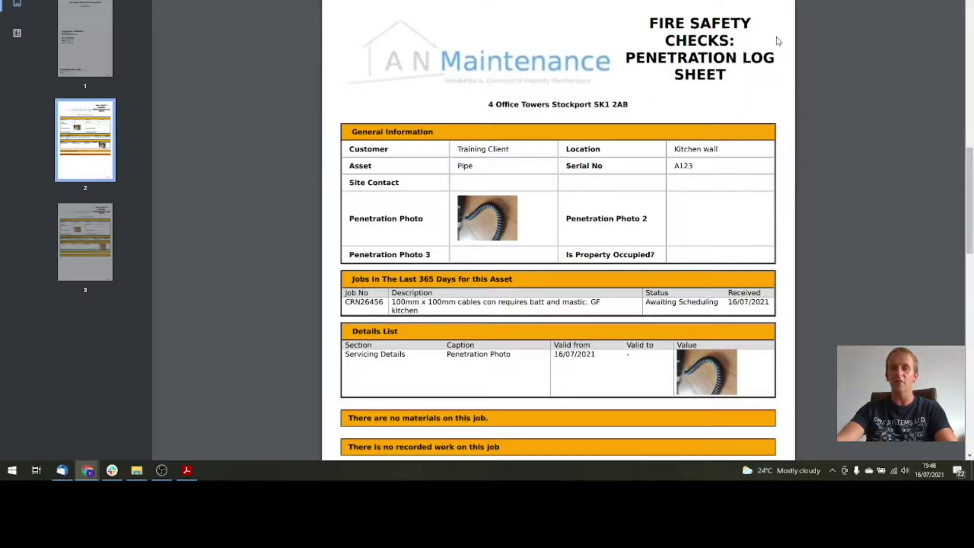
scroll(647, 124, down, 3)
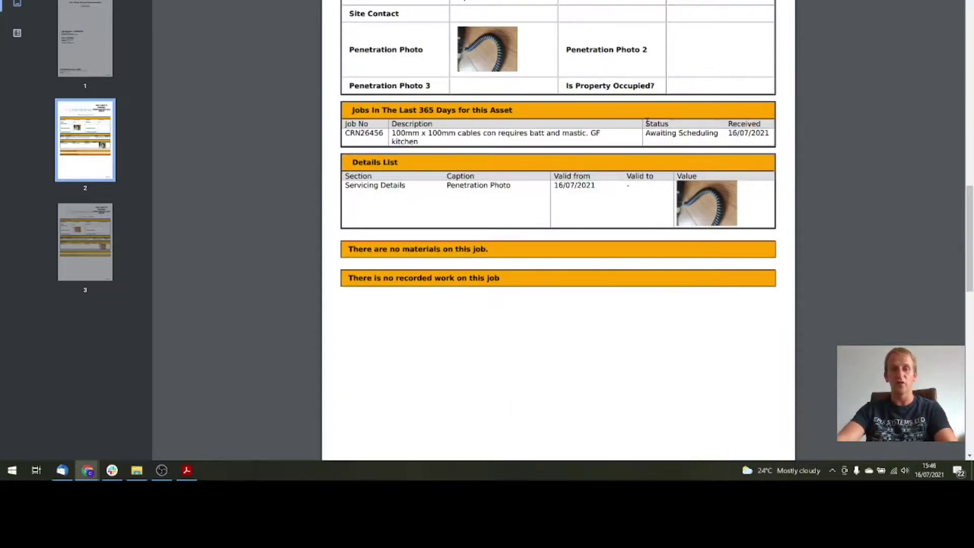
scroll(646, 133, down, 7)
scroll(650, 140, down, 5)
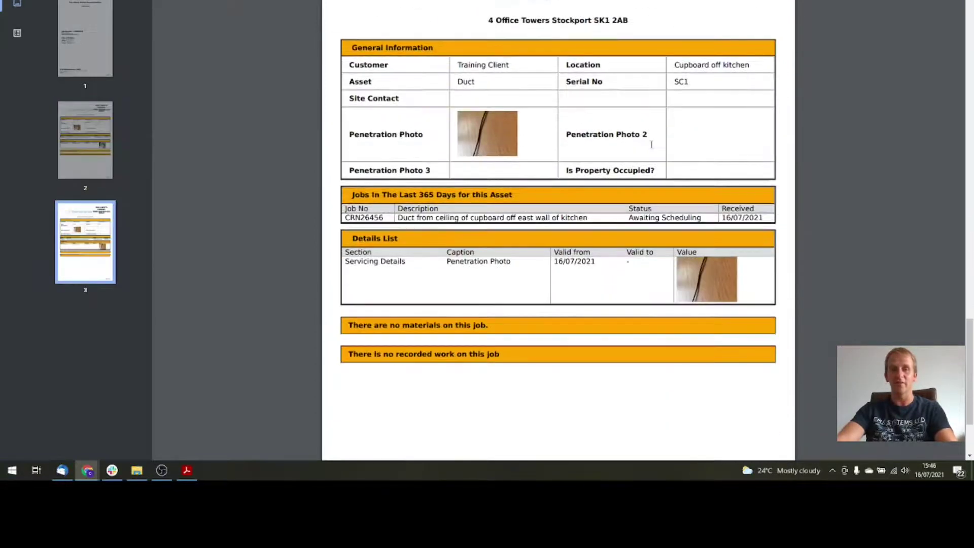
scroll(651, 133, up, 20)
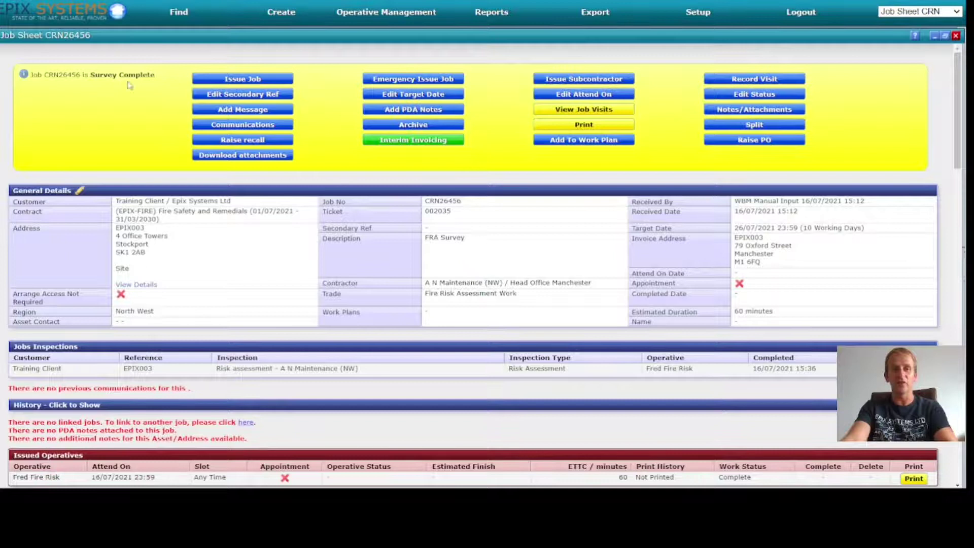
Change the job's status to Awaiting Client Approval with the reason "FSC Log sent to client"
click(749, 94)
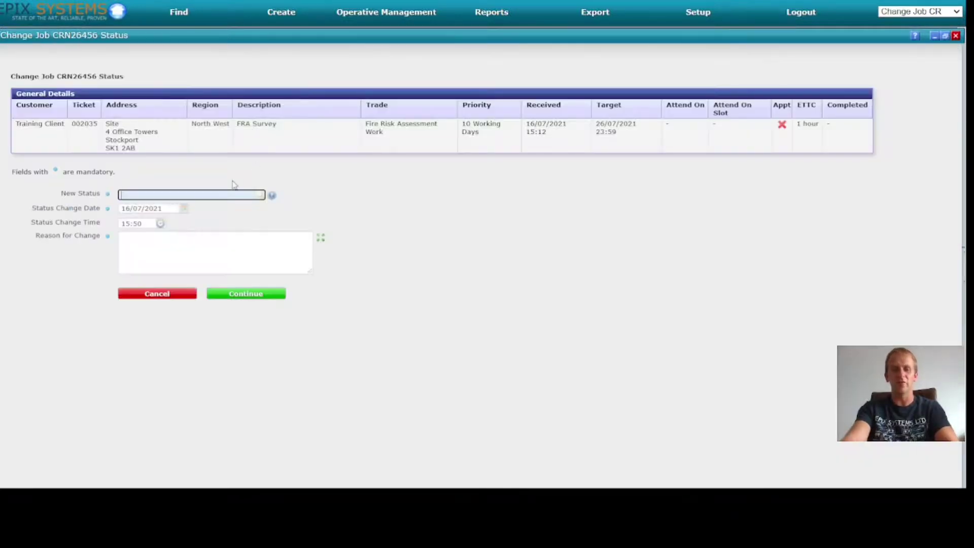
text(awaiting)
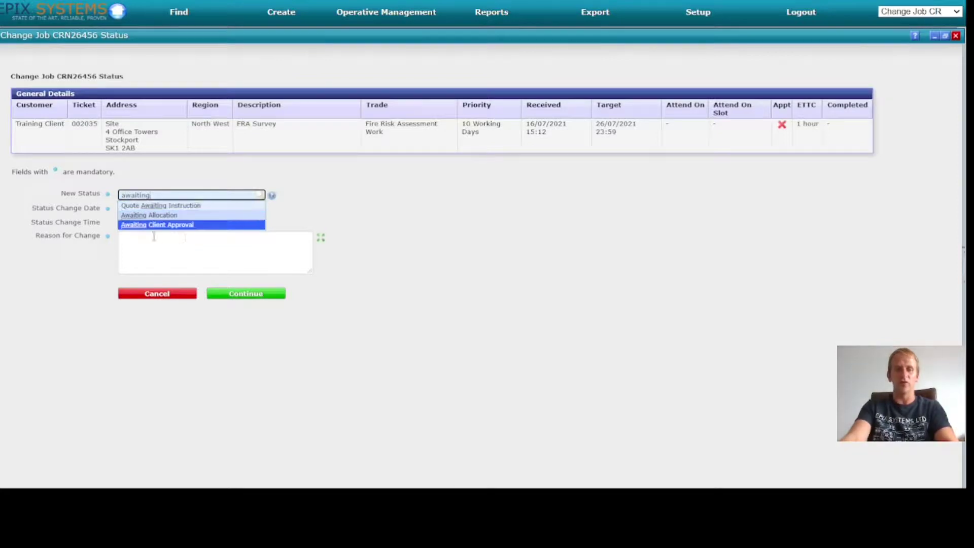
click(195, 226)
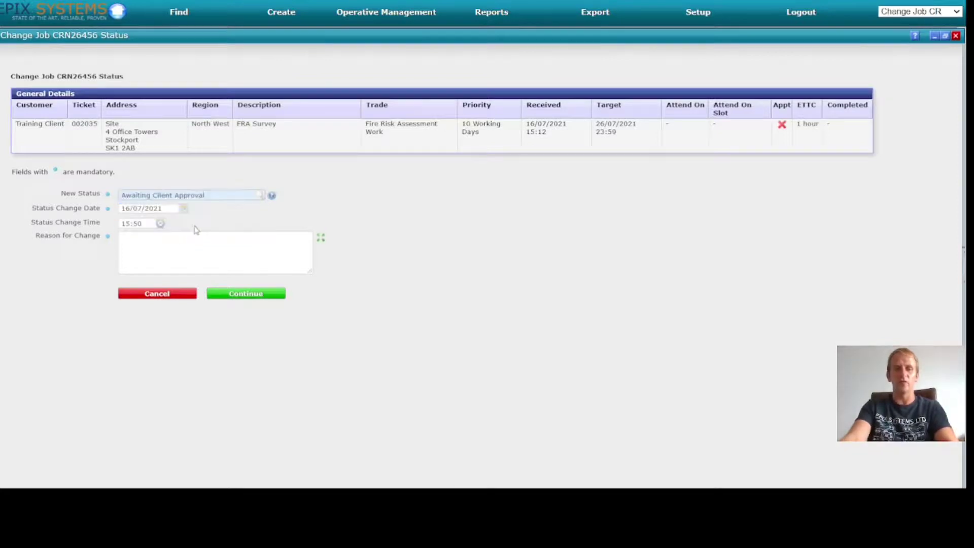
click(239, 260)
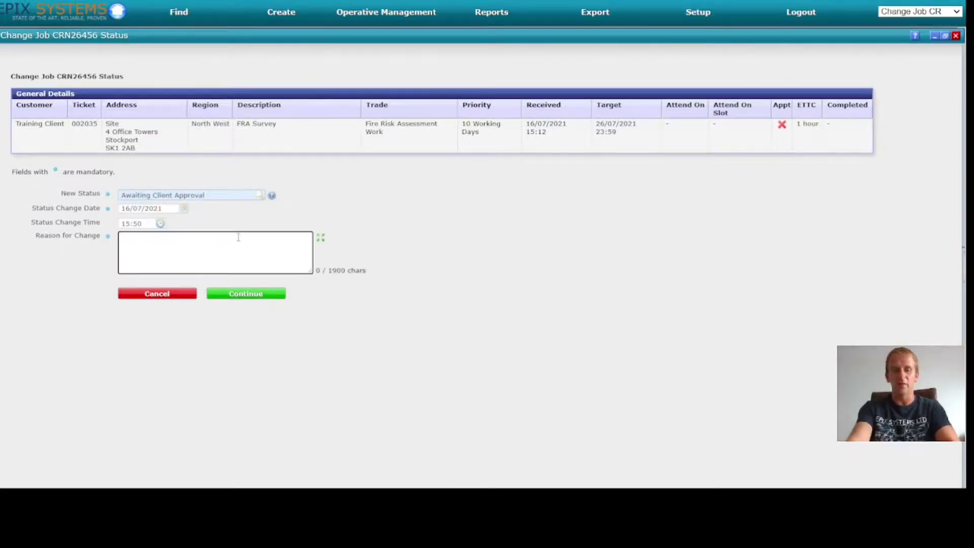
text(FSC Log sent to client)
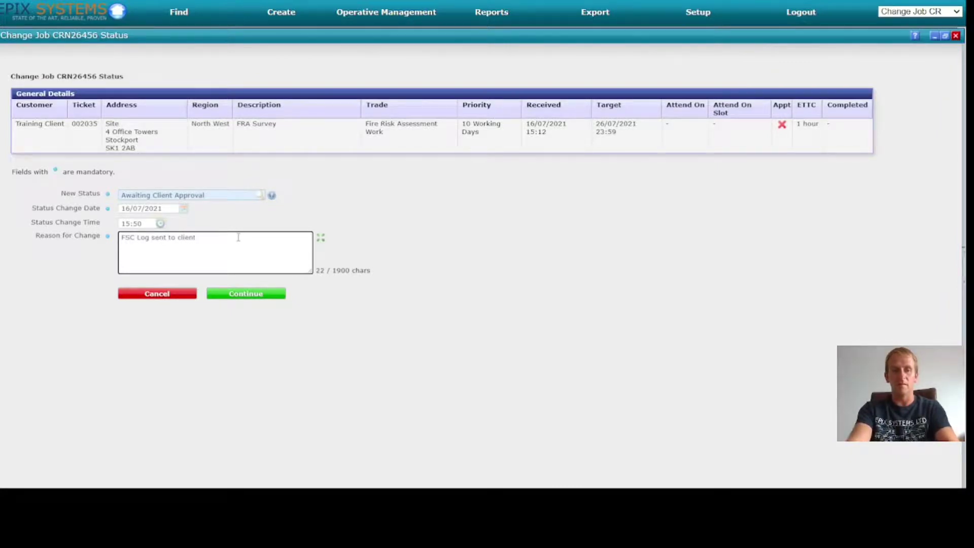
click(245, 294)
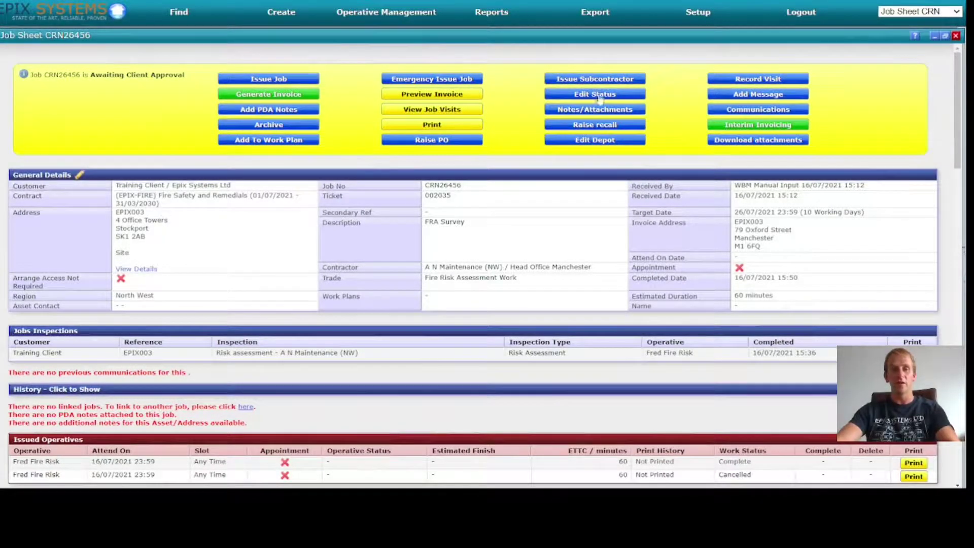
Change the job's description to "Carry out remedial works for all penetrations on site" and save the general details
click(79, 174)
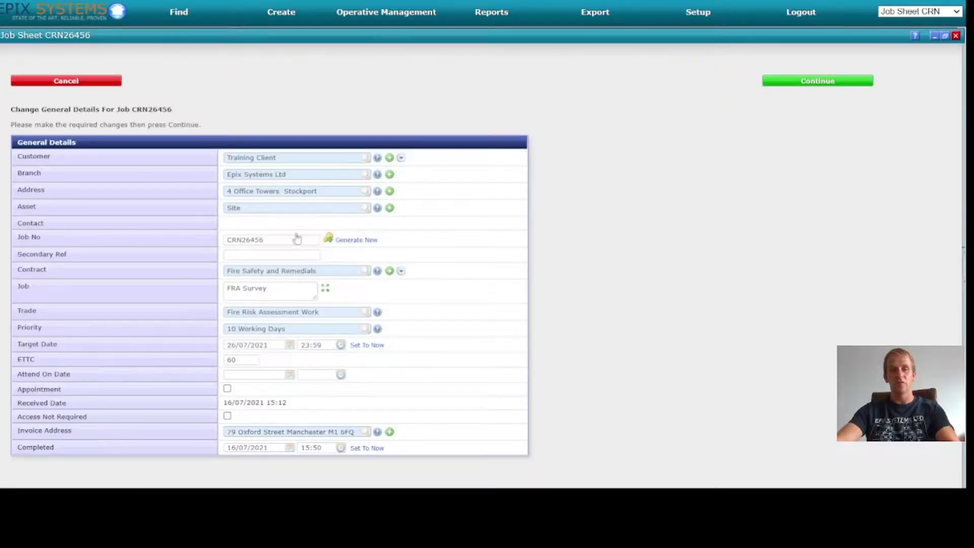
click(281, 288)
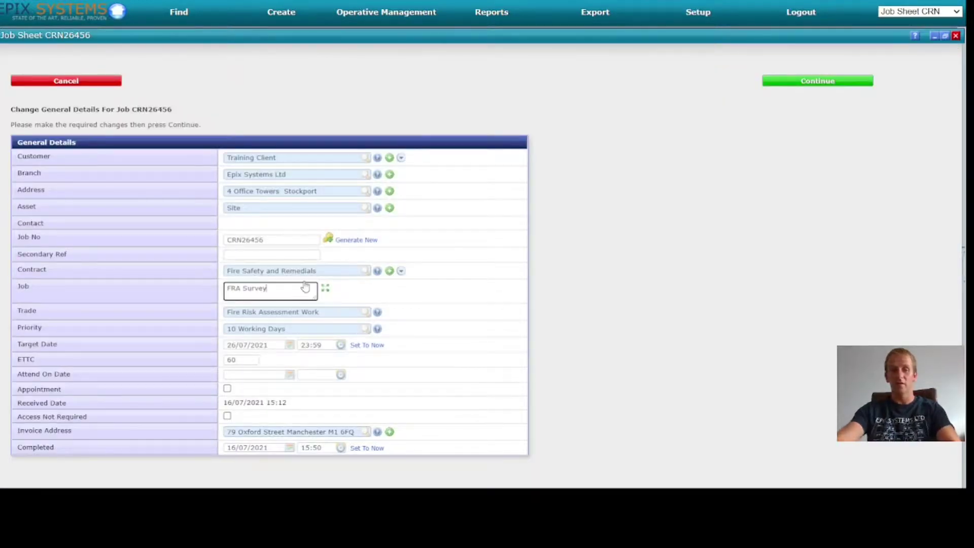
key(BackSpace)
key(BackSpace)
key(BackSpace)
key(BackSpace)
key(BackSpace)
key(BackSpace)
key(BackSpace)
key(BackSpace)
key(BackSpace)
key(BackSpace)
text(y ou)
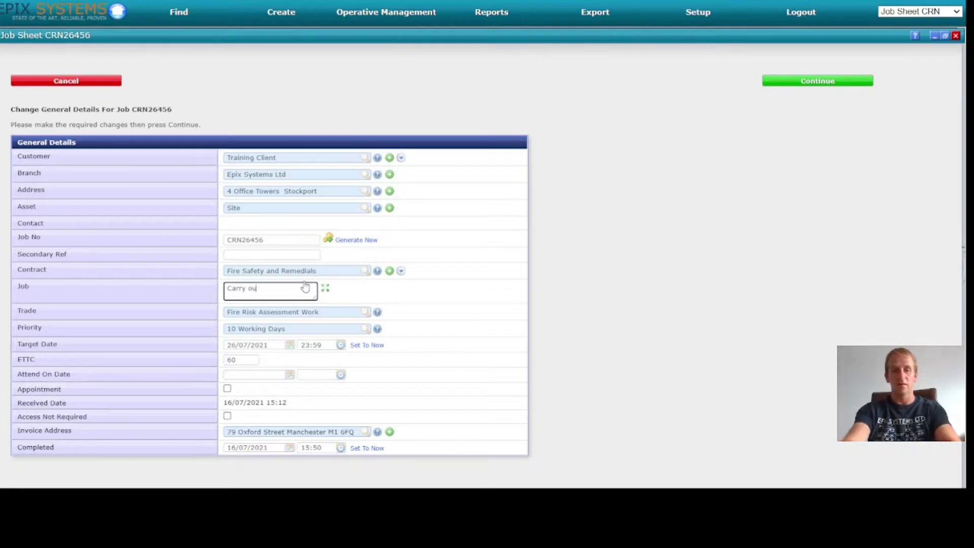
text(t remedial works)
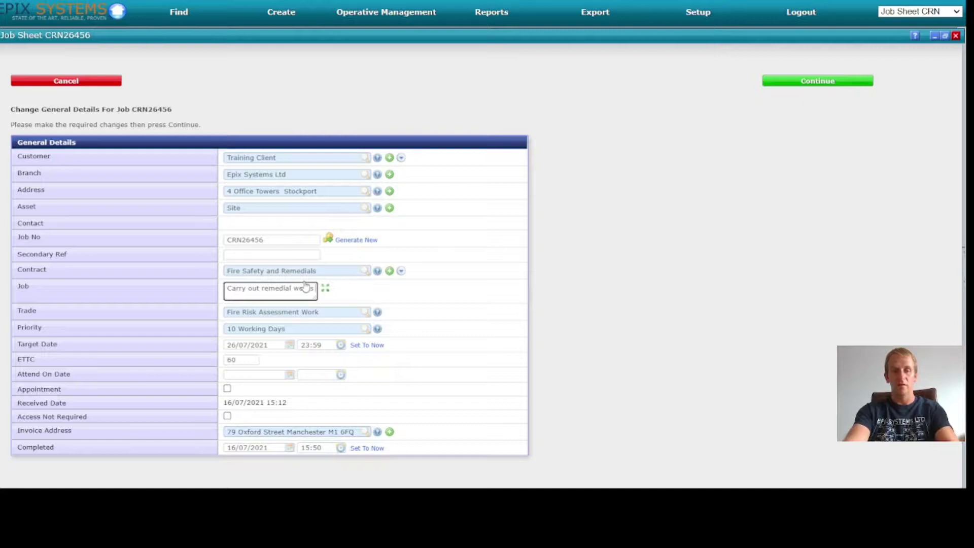
text( for all penetrations on site)
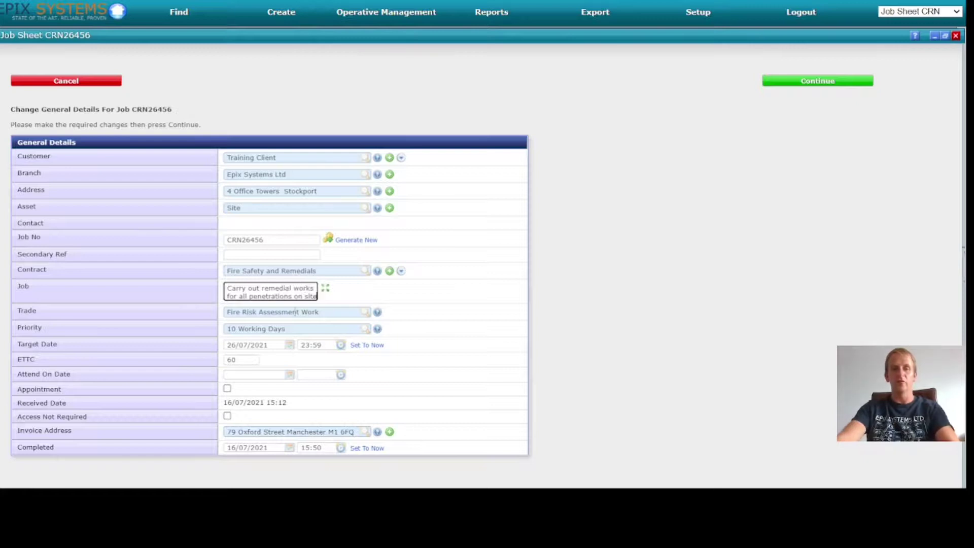
click(817, 82)
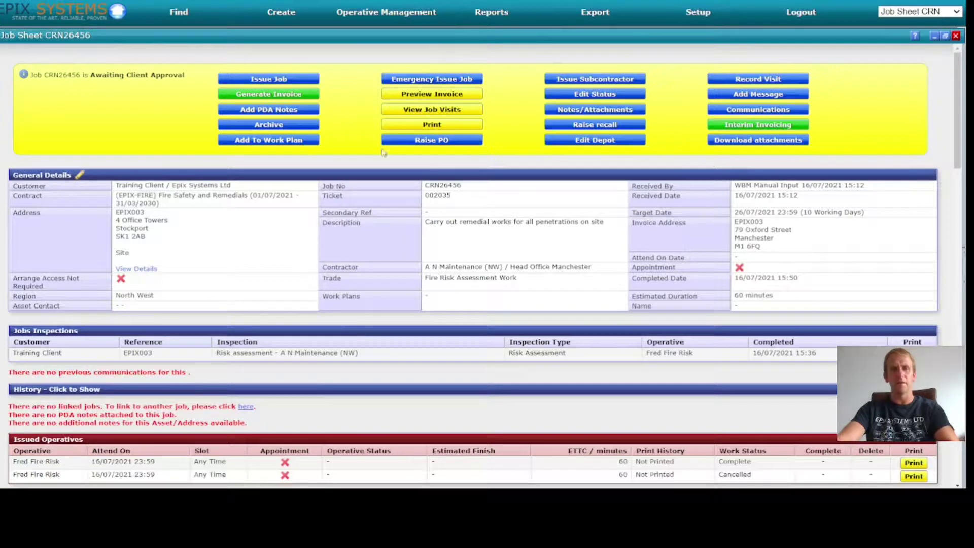
Issue the remedial works job to the fire risk operative for 16 July 2021 in the Any Time slot
click(259, 81)
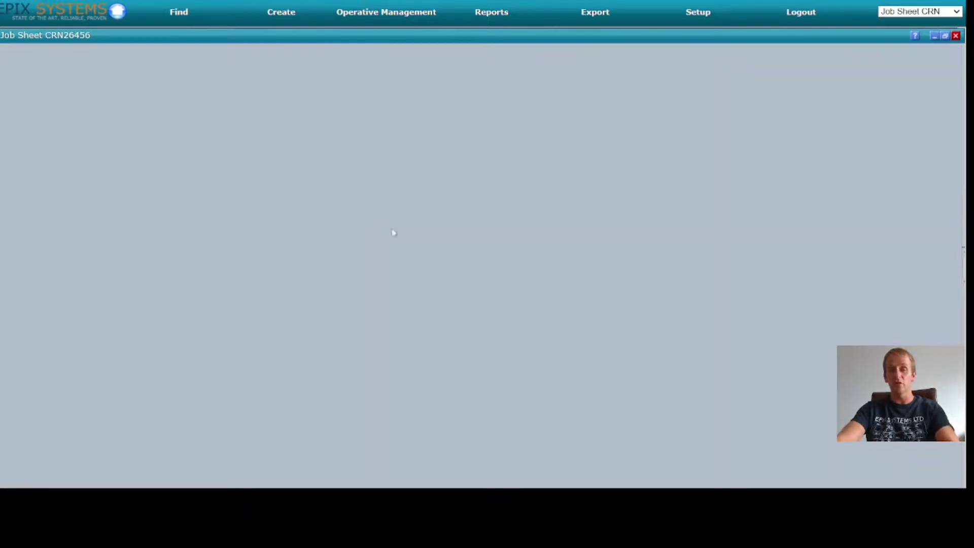
scroll(471, 350, down, 3)
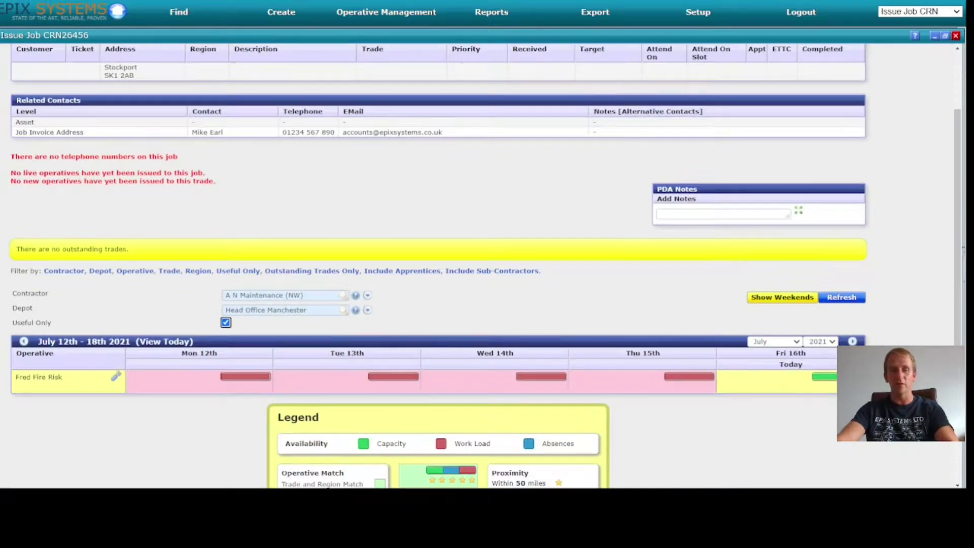
click(784, 391)
click(781, 162)
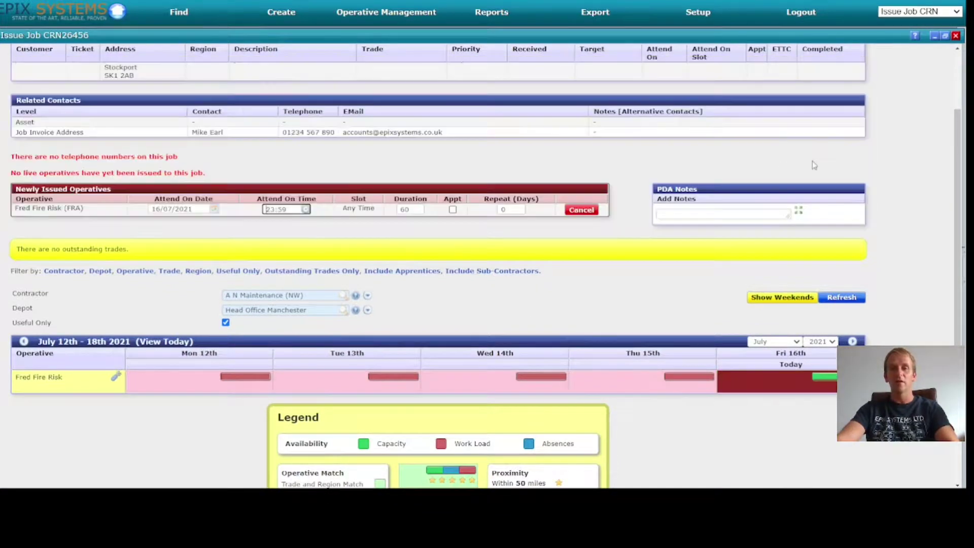
click(815, 78)
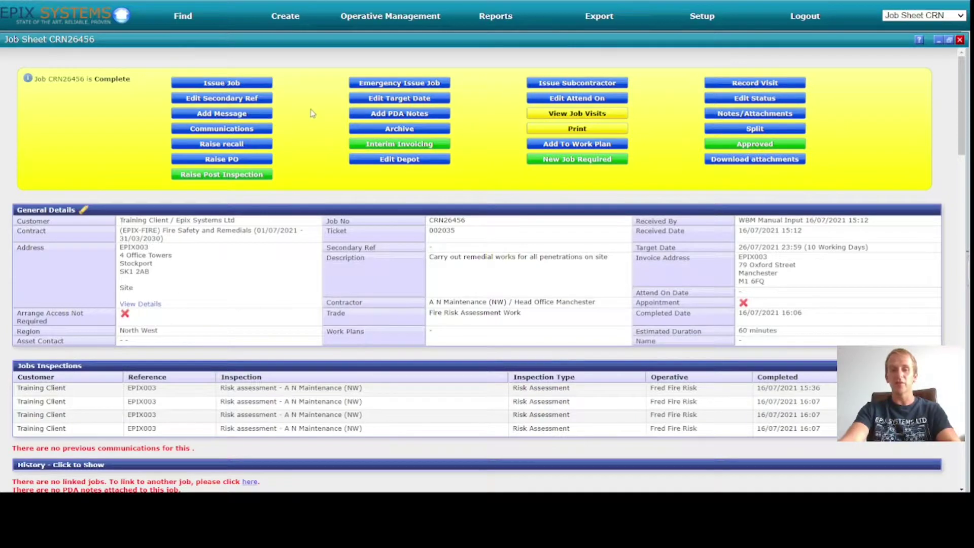
Examine the completed job sheet's Fire Safety Work Jobs, financial summaries and Related Process Jobs with their penetration photos
scroll(312, 112, down, 7)
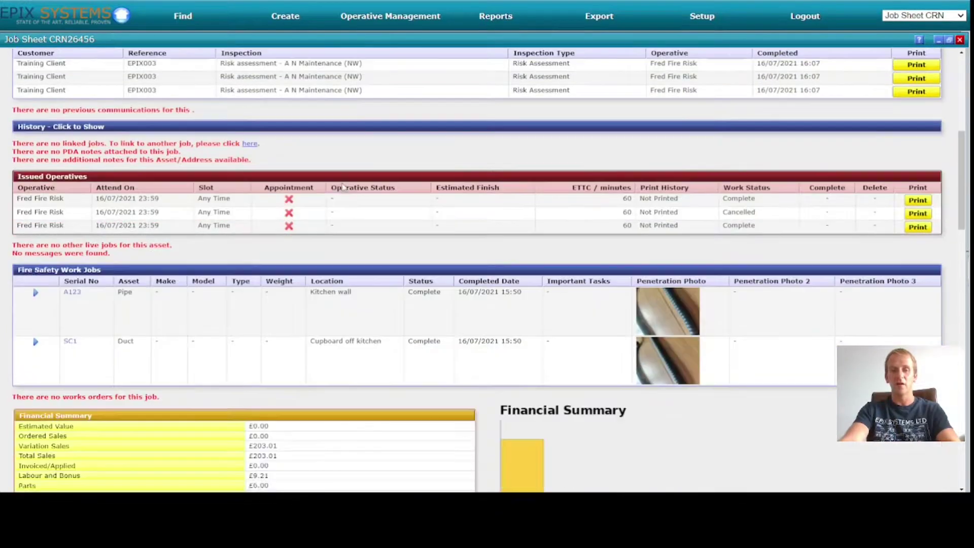
scroll(343, 187, down, 15)
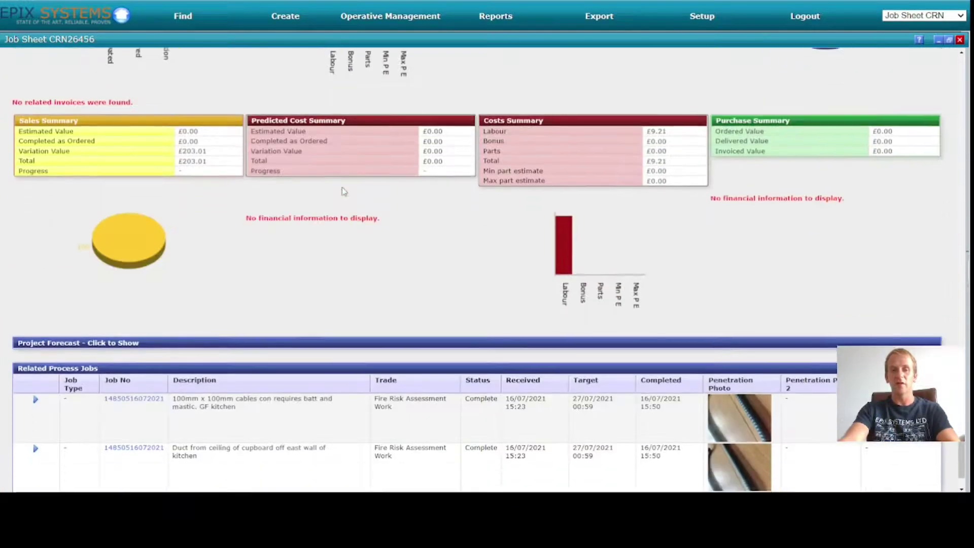
scroll(343, 191, down, 1)
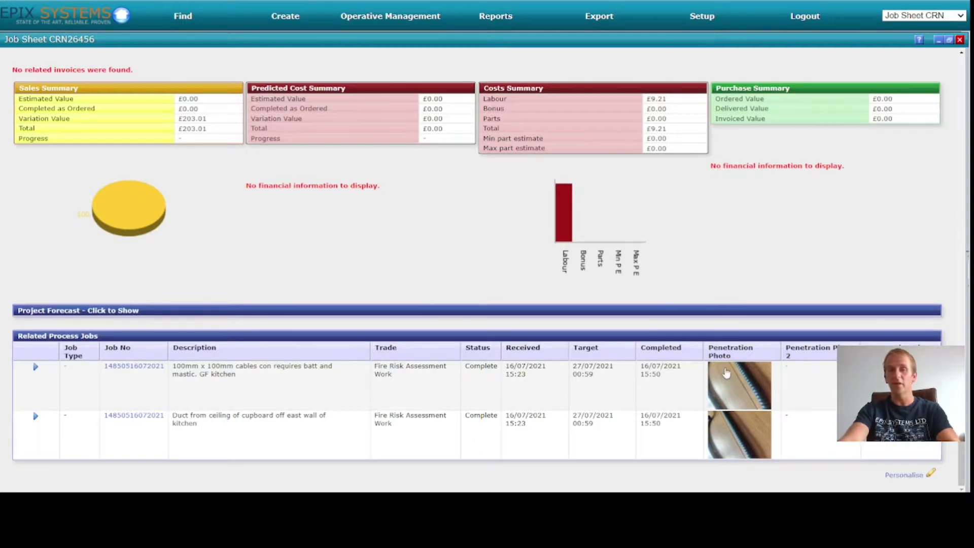
scroll(726, 373, up, 20)
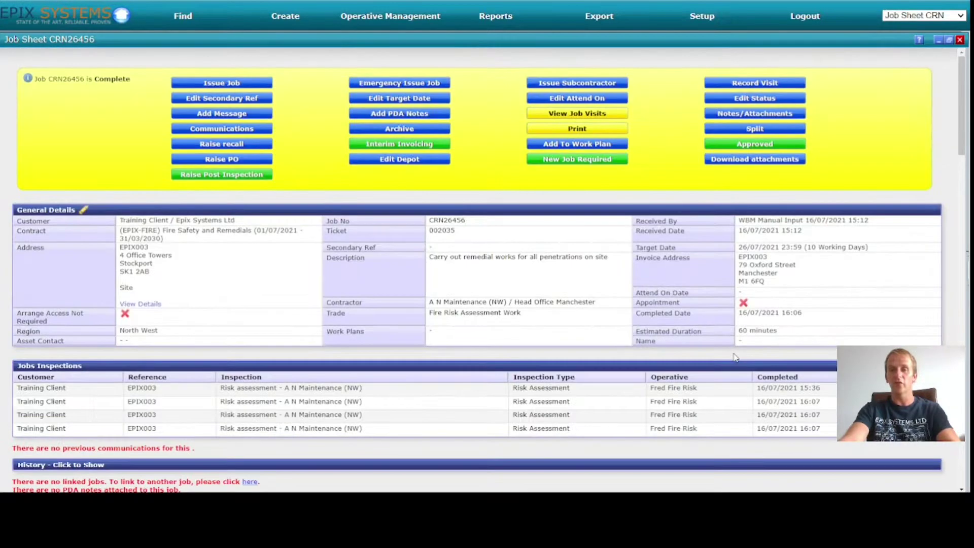
Review the job's site visits with their signatures, labour and cost lines, and return to the job sheet
click(582, 113)
scroll(248, 399, down, 2)
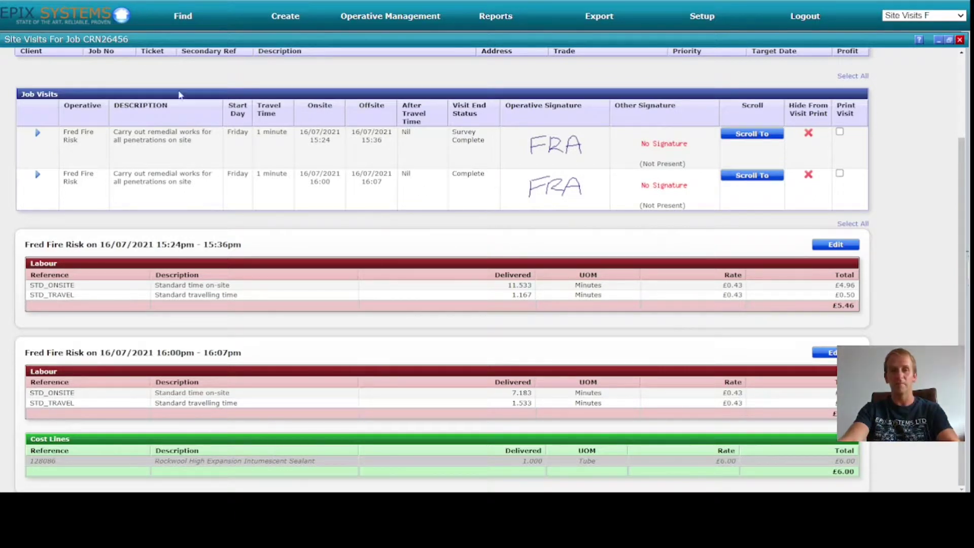
scroll(147, 141, up, 3)
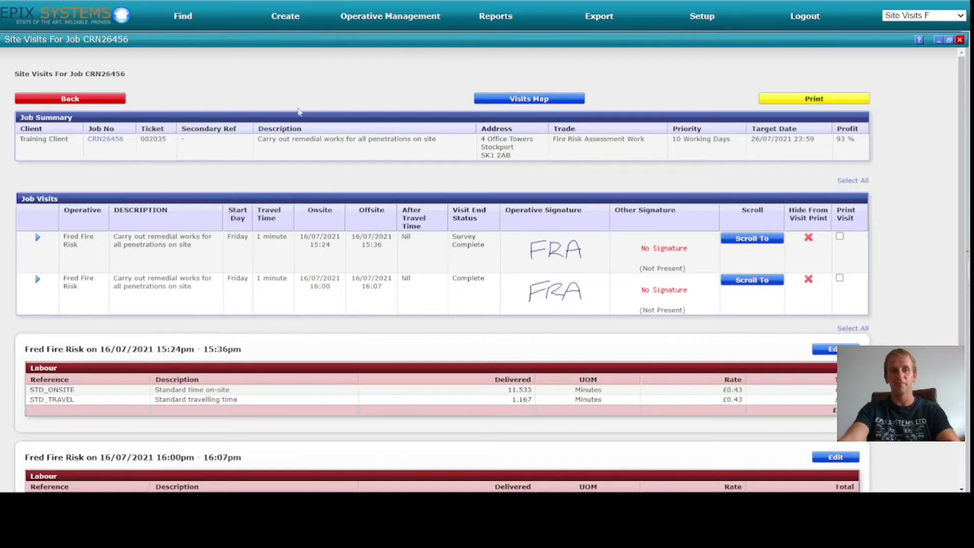
click(103, 104)
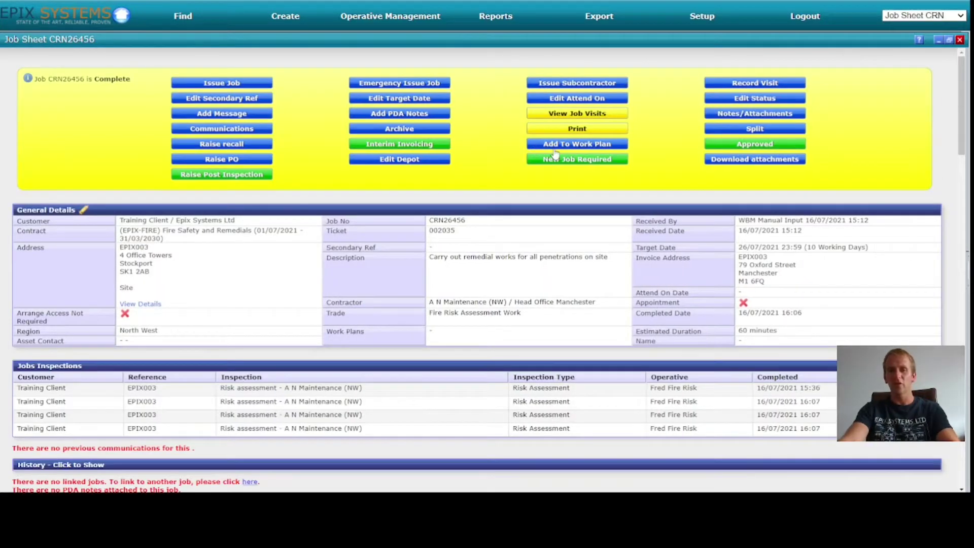